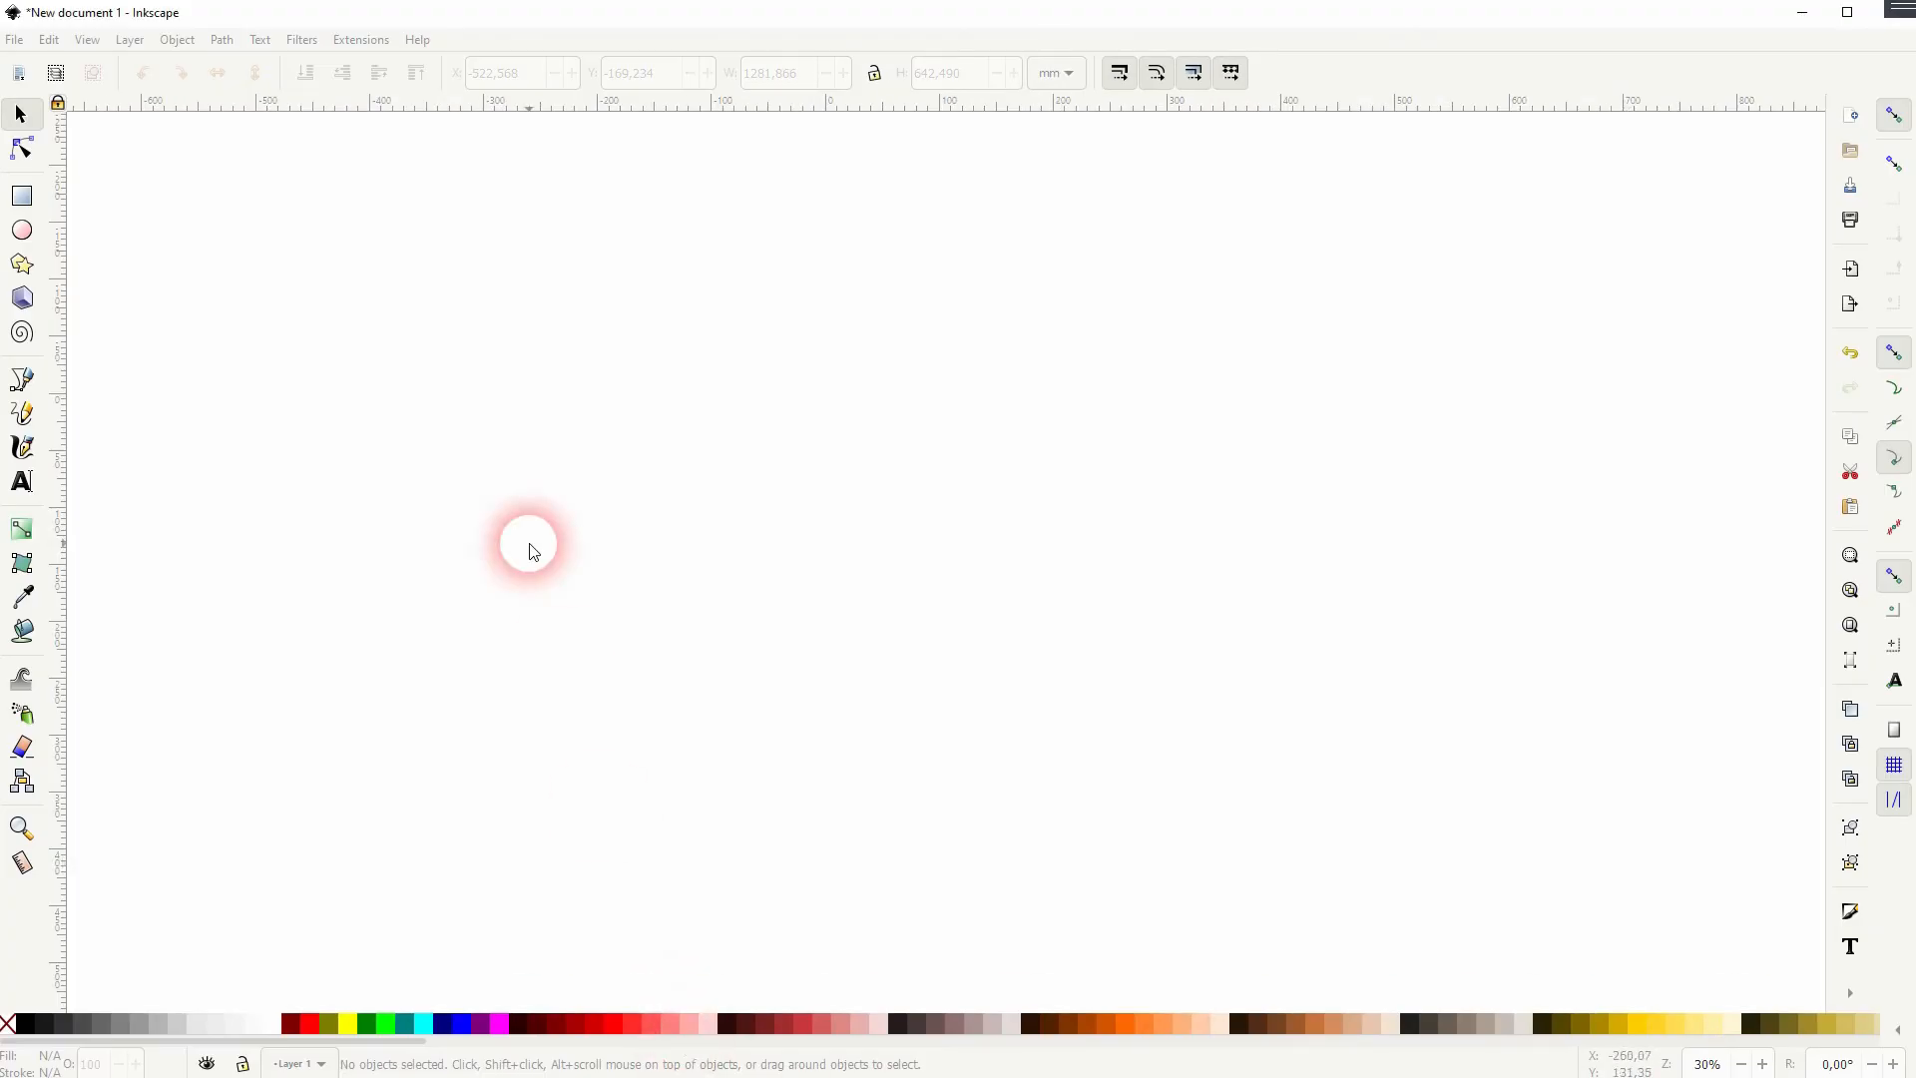
Activate the Pencil tool with brush shape None and smoothing left at 20.
{"action": "left_click", "coordinate": [20, 420]}
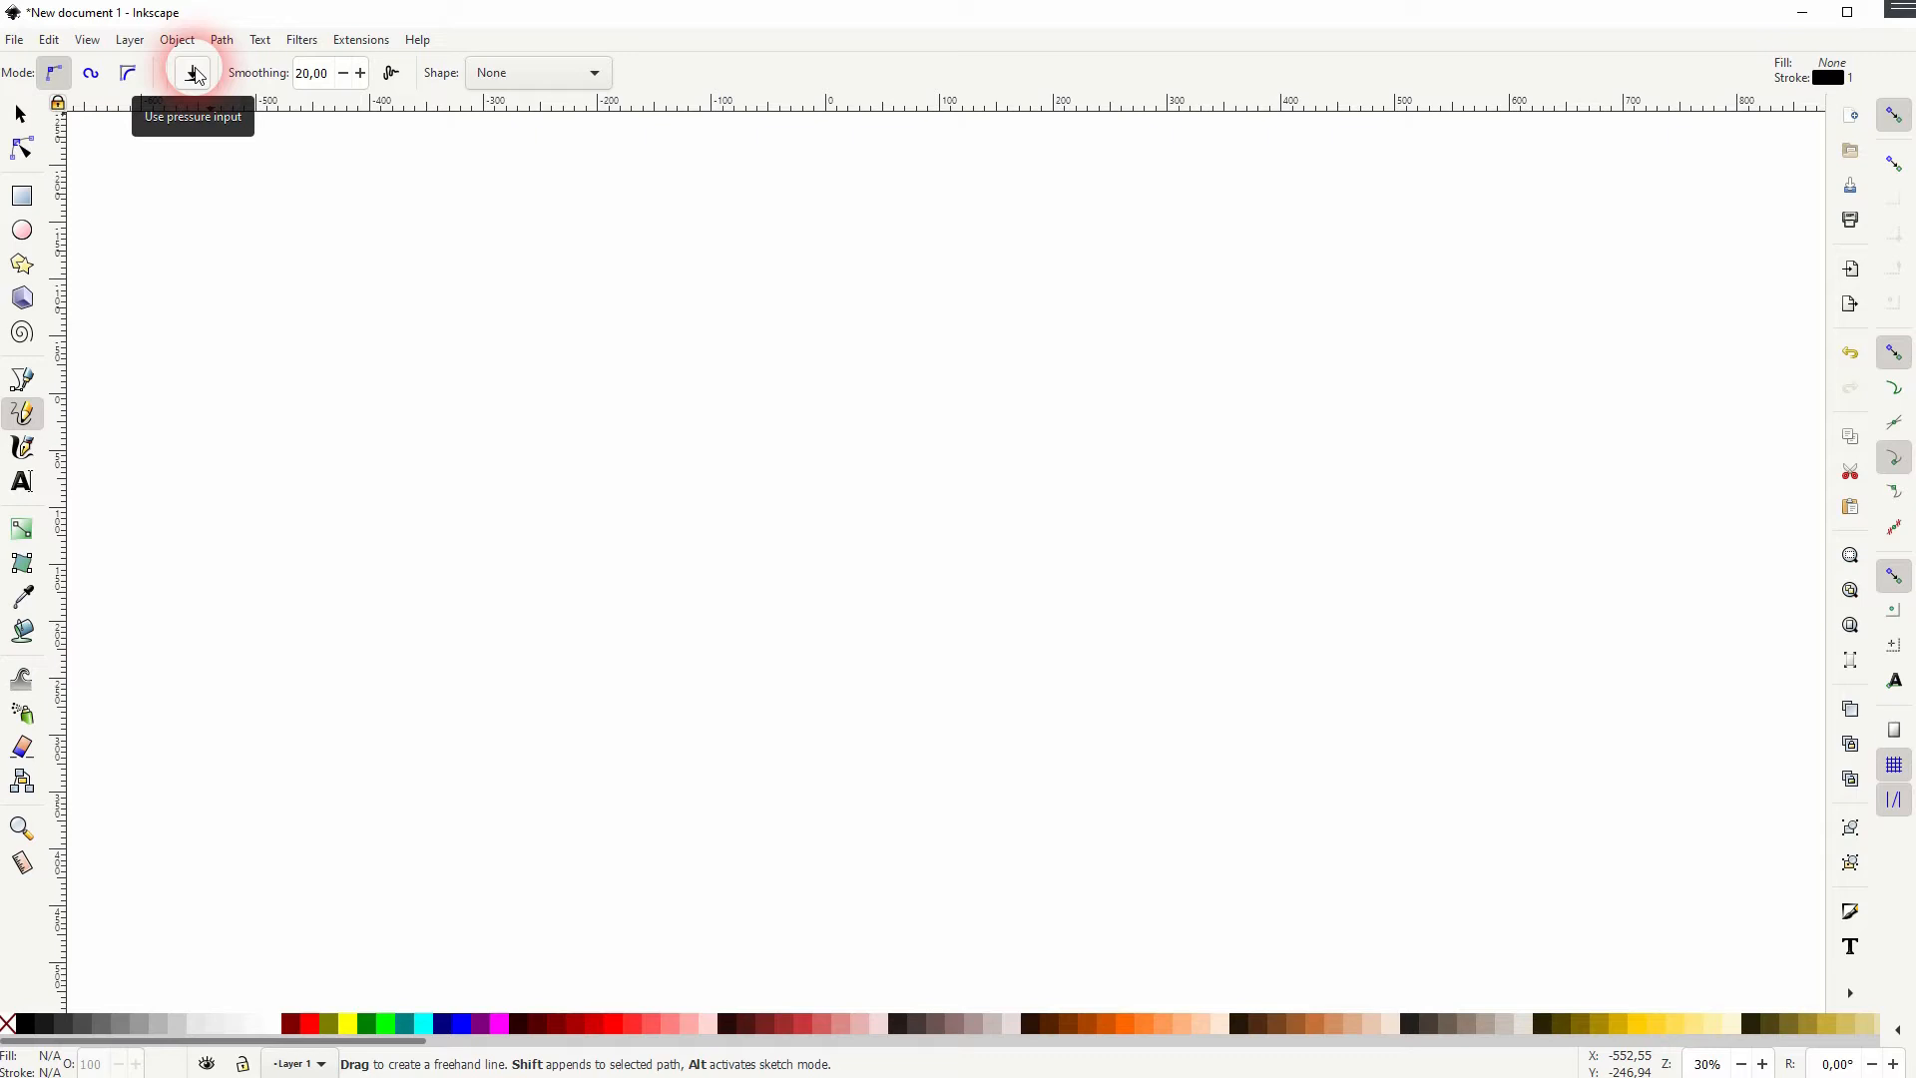
{"action": "left_click", "coordinate": [532, 74]}
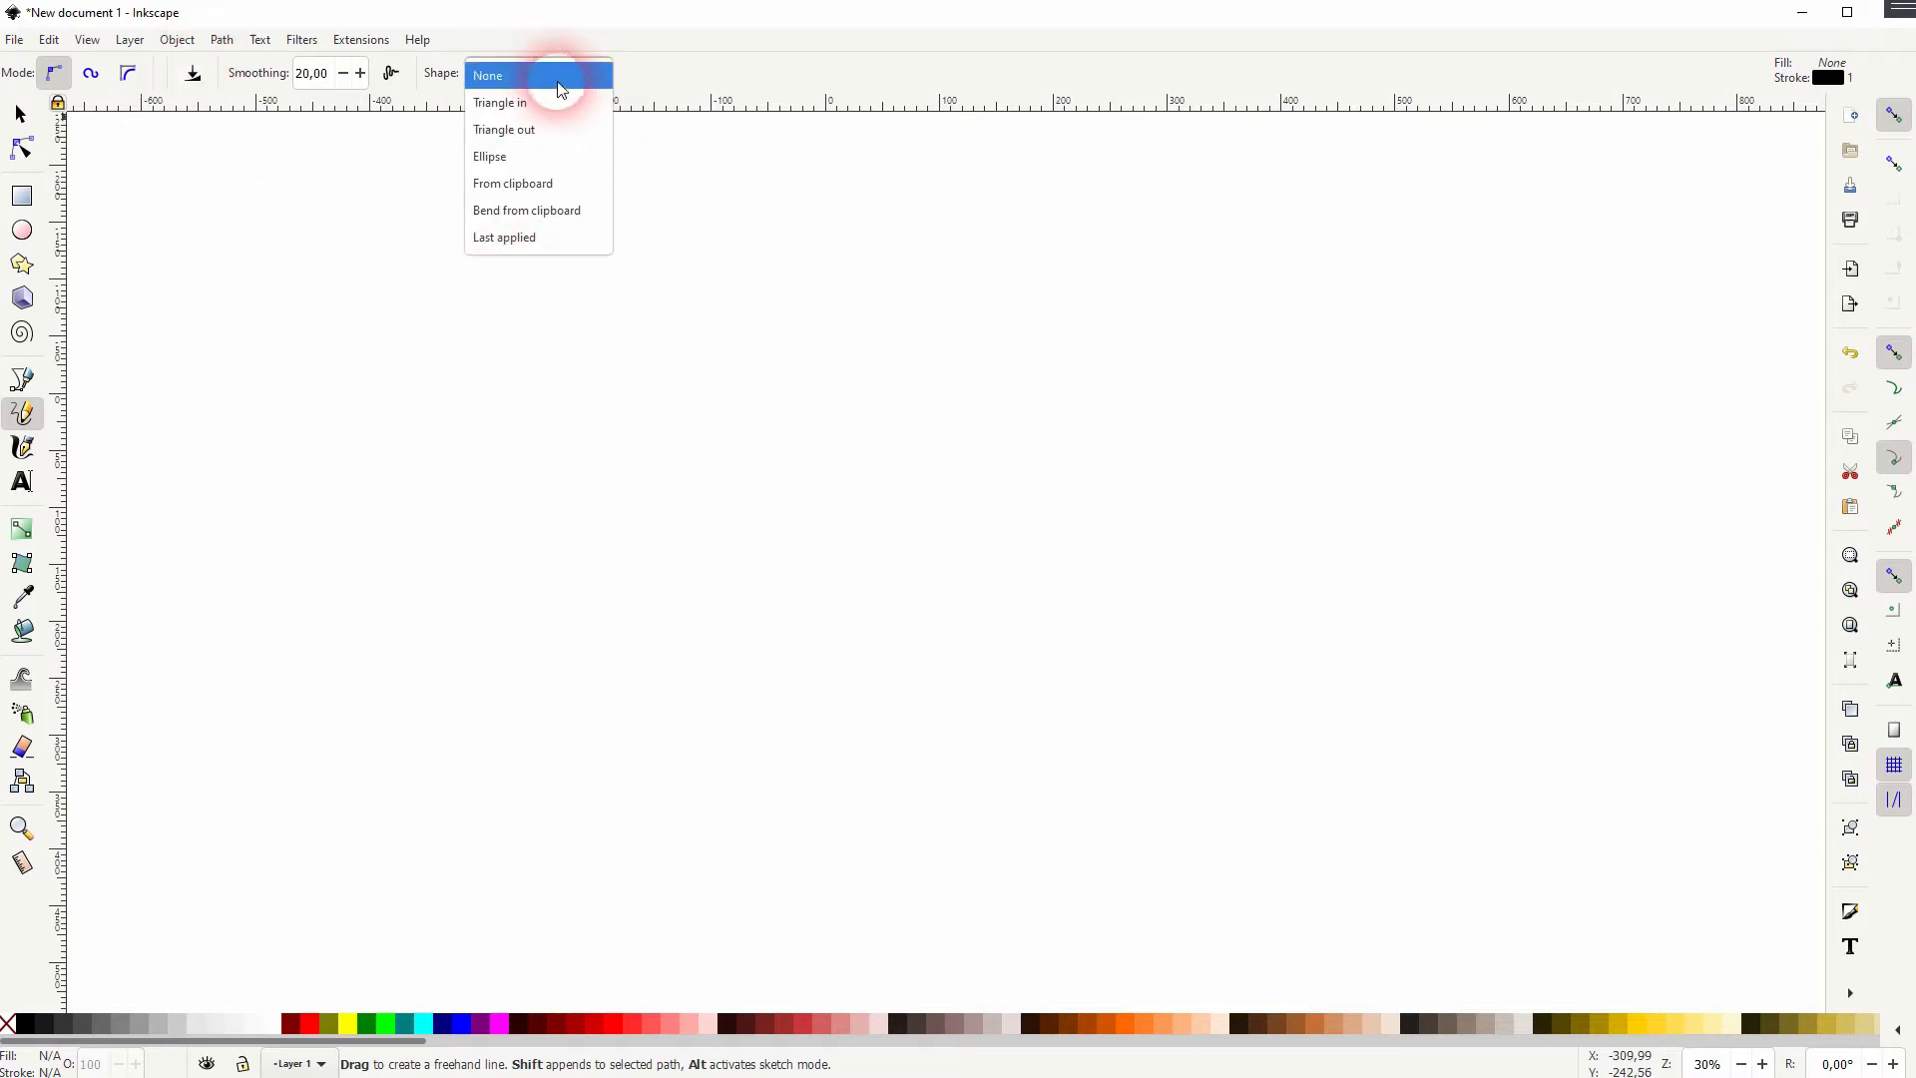
{"action": "left_click", "coordinate": [559, 90]}
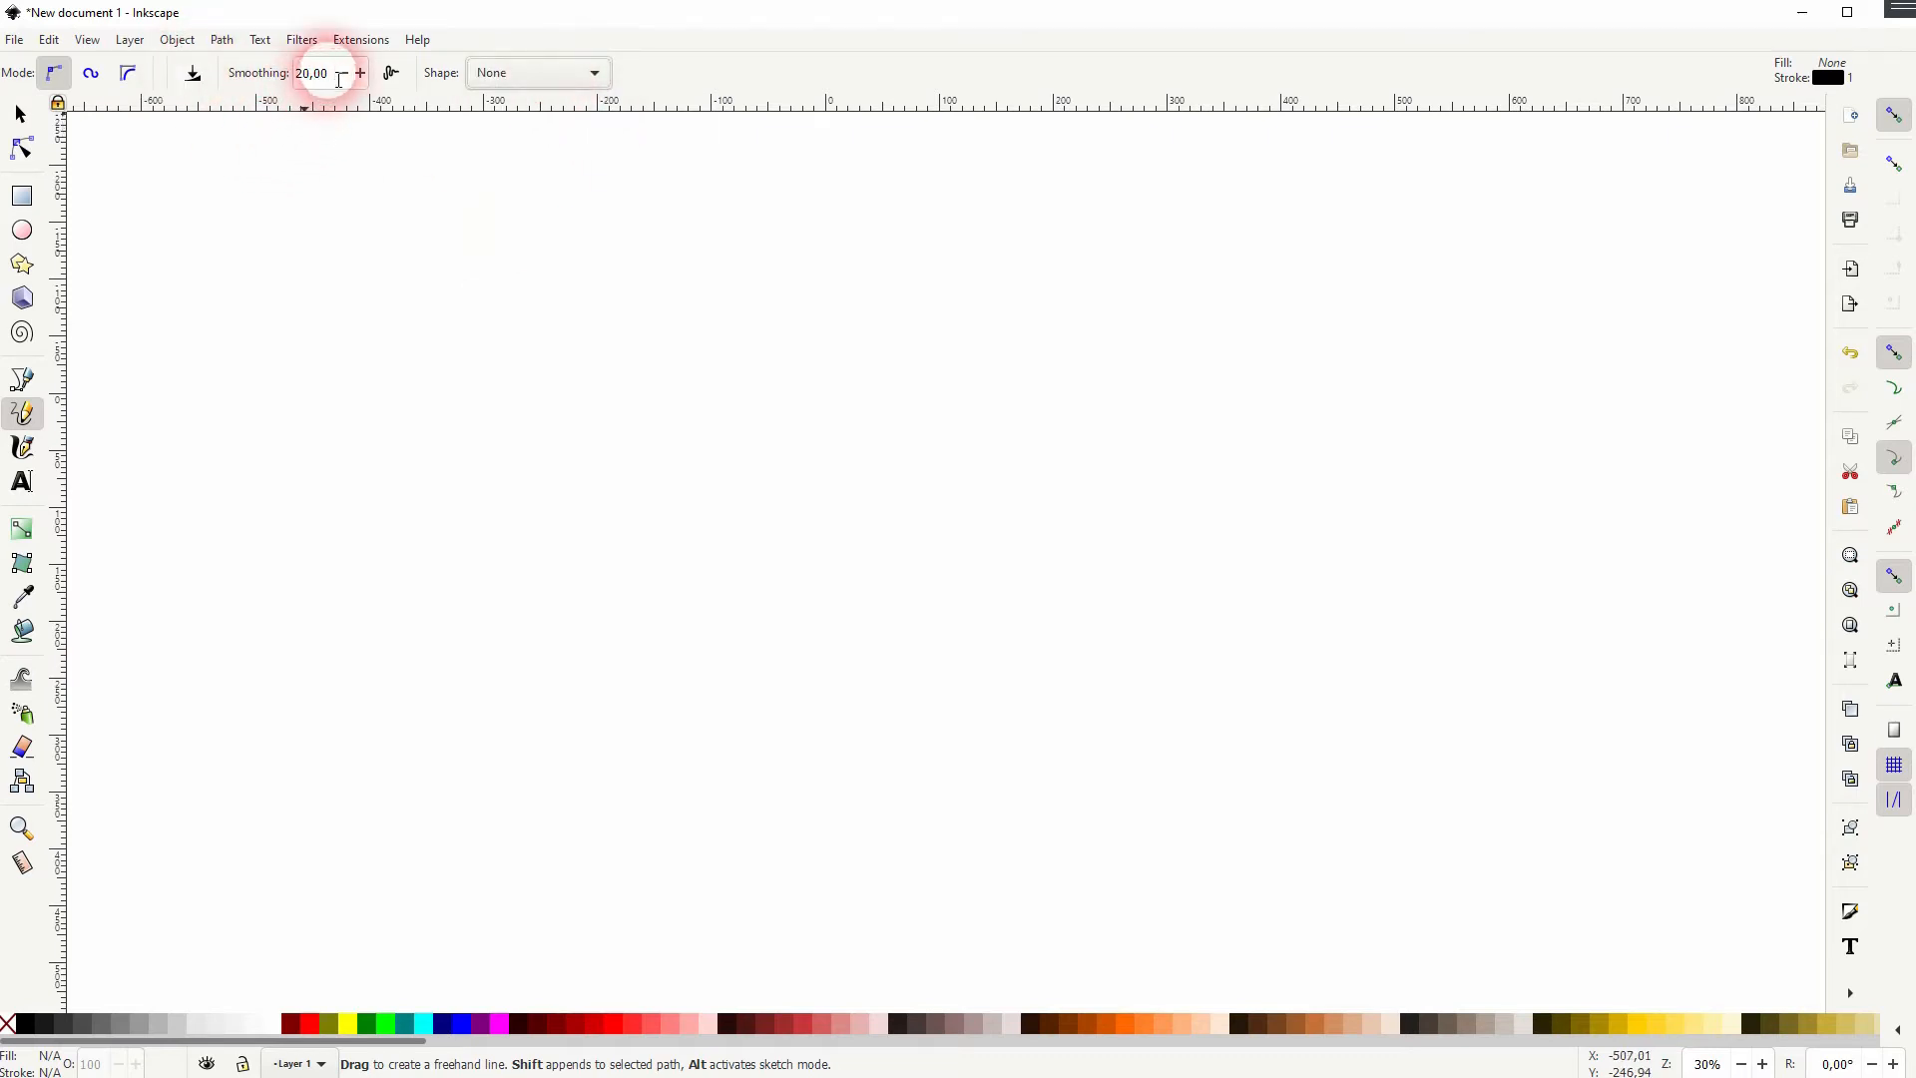
Draw a freehand wave across the top of the canvas in regular mode.
{"action": "double_click", "coordinate": [339, 78]}
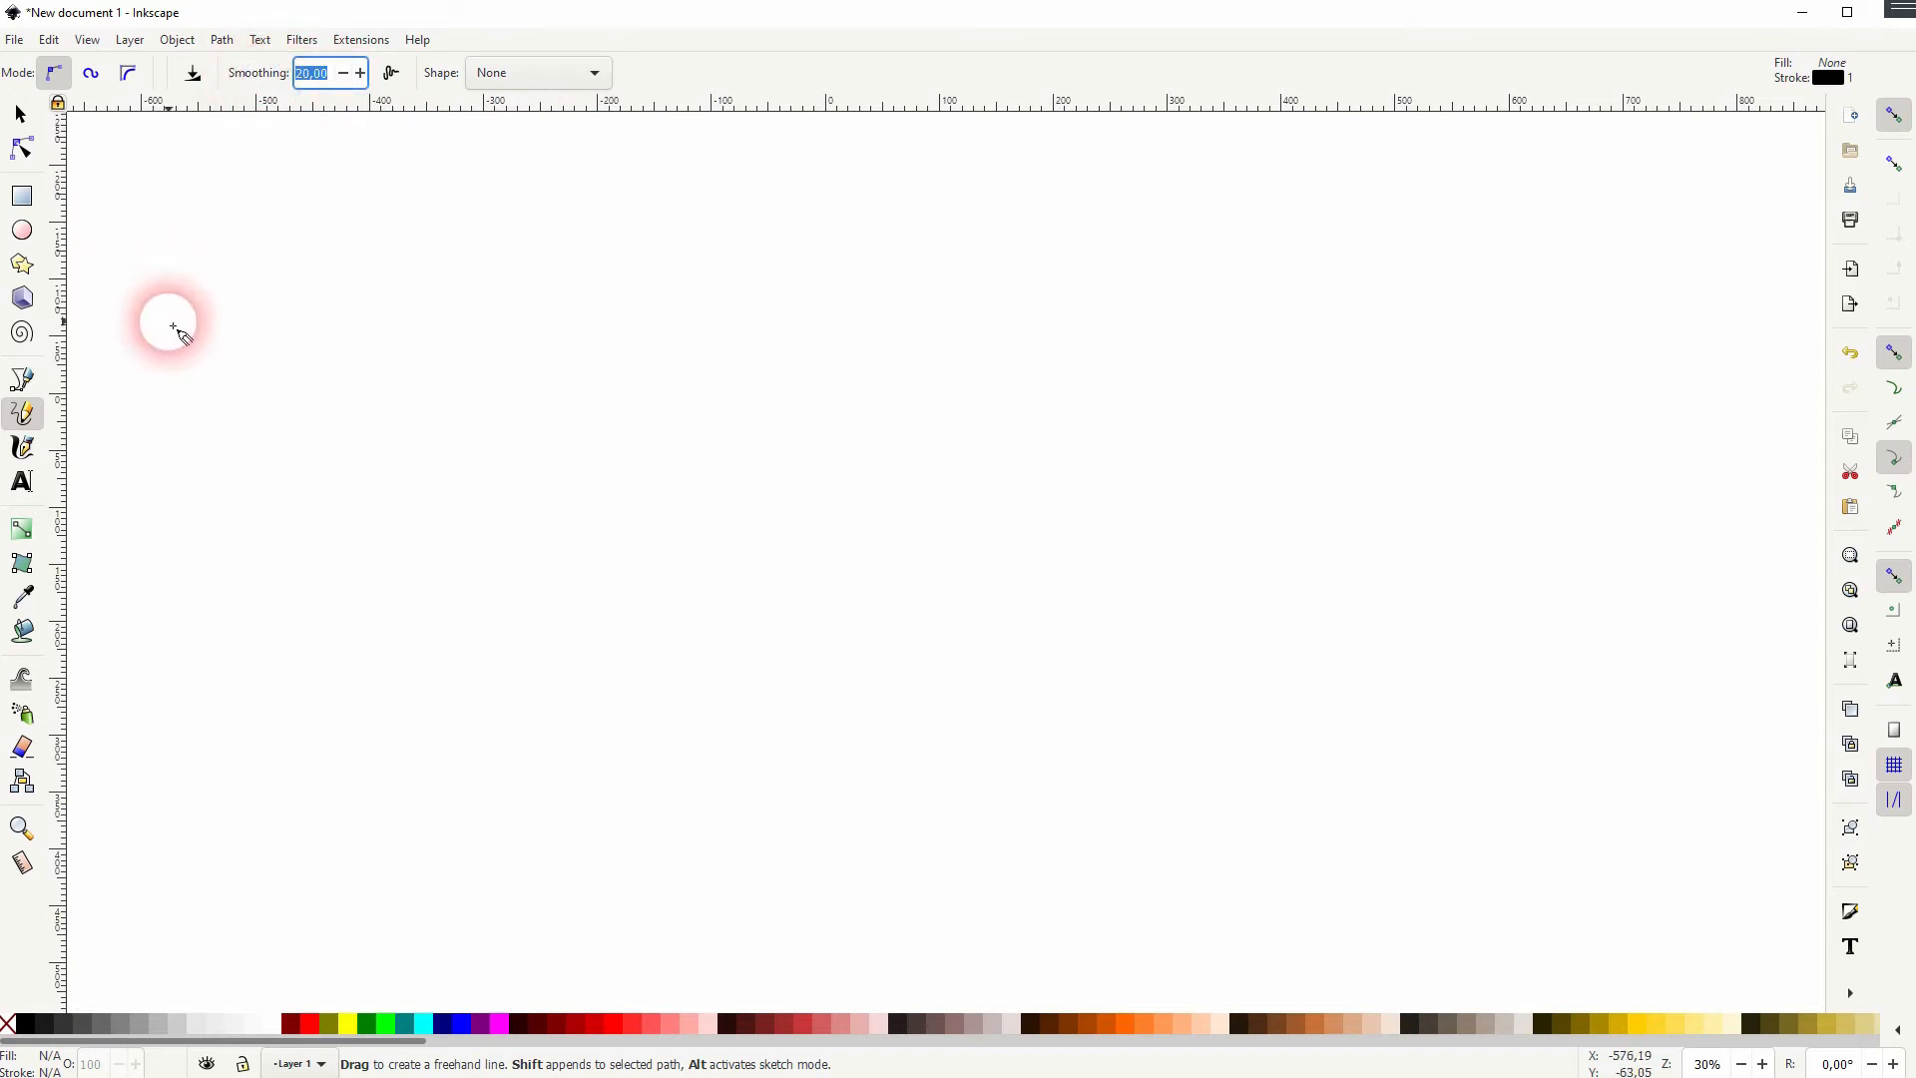
{"action": "left_click_drag", "start_coordinate": [173, 330], "coordinate": [966, 257]}
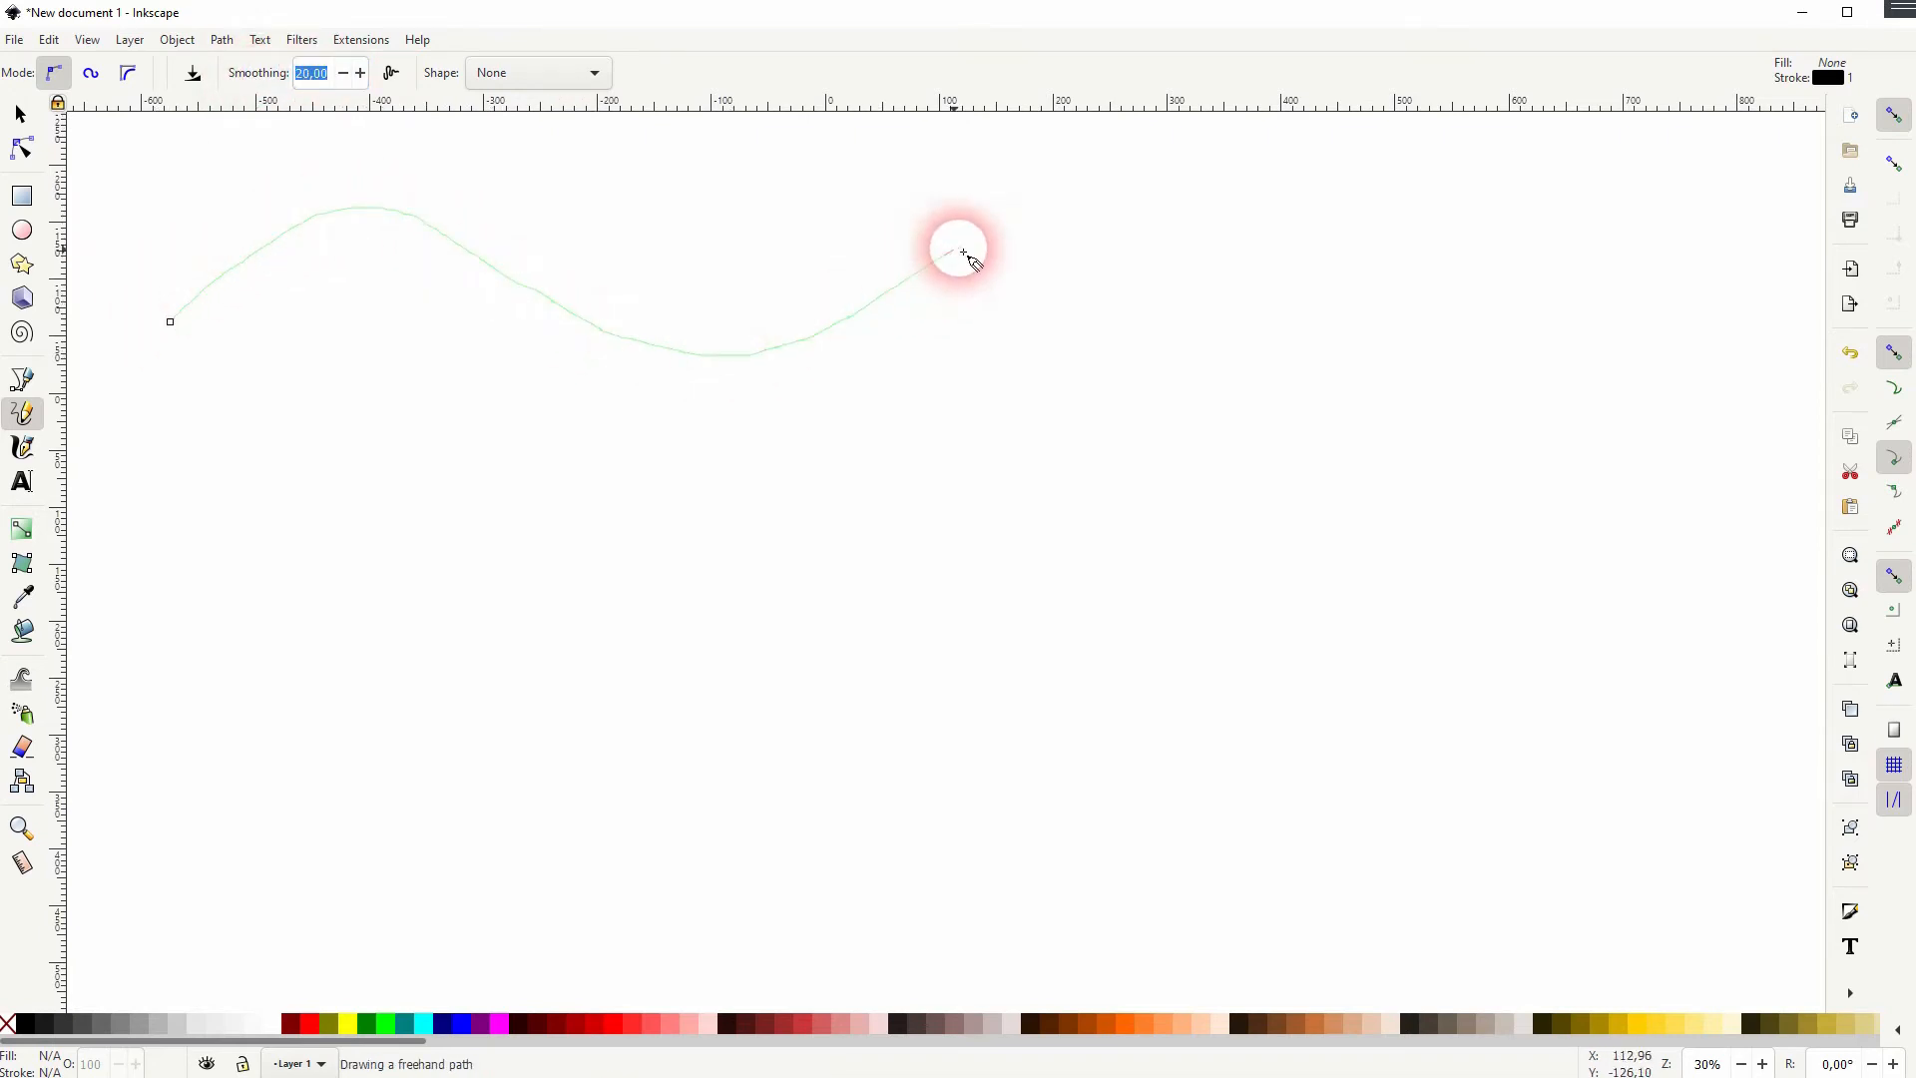
{"action": "left_click_drag", "start_coordinate": [967, 256], "coordinate": [1743, 236]}
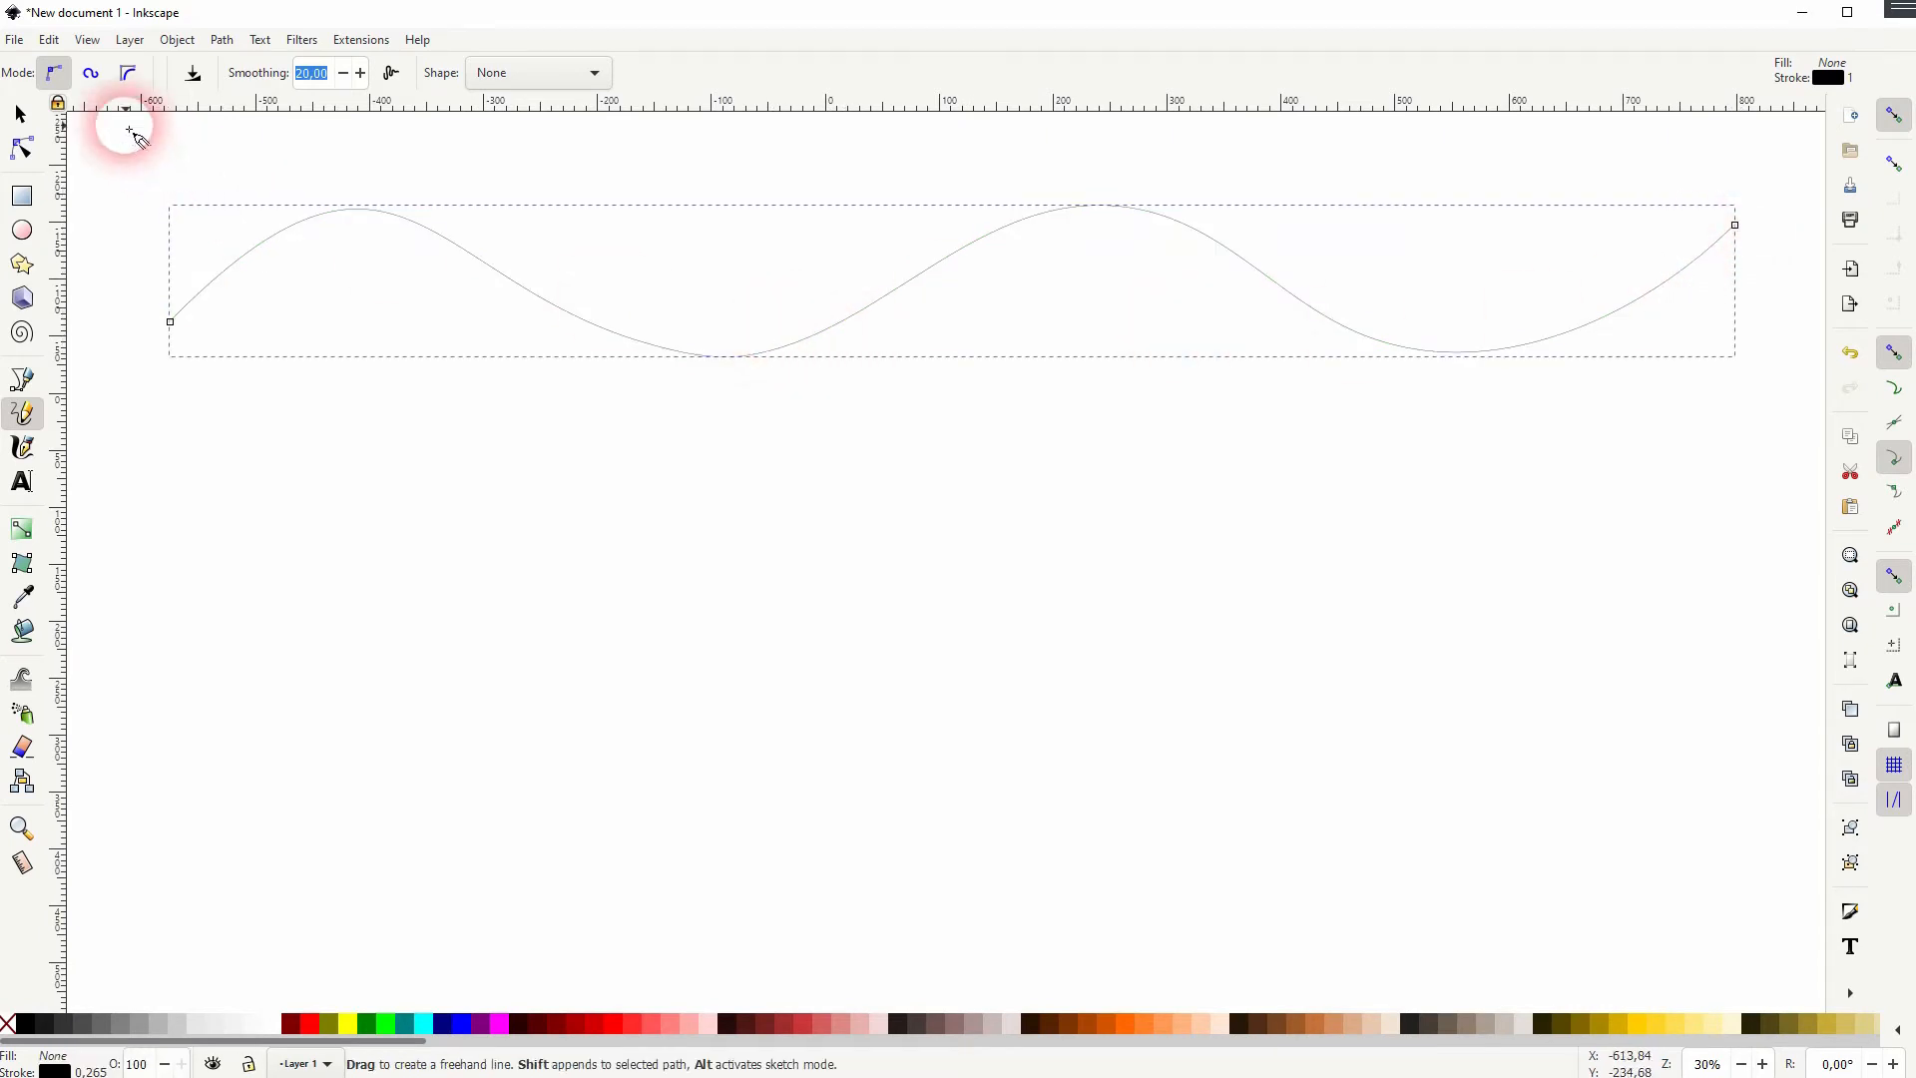
Draw a second wave beneath it in Spiro mode.
{"action": "left_click", "coordinate": [90, 75]}
{"action": "left_click_drag", "start_coordinate": [175, 567], "coordinate": [1193, 421]}
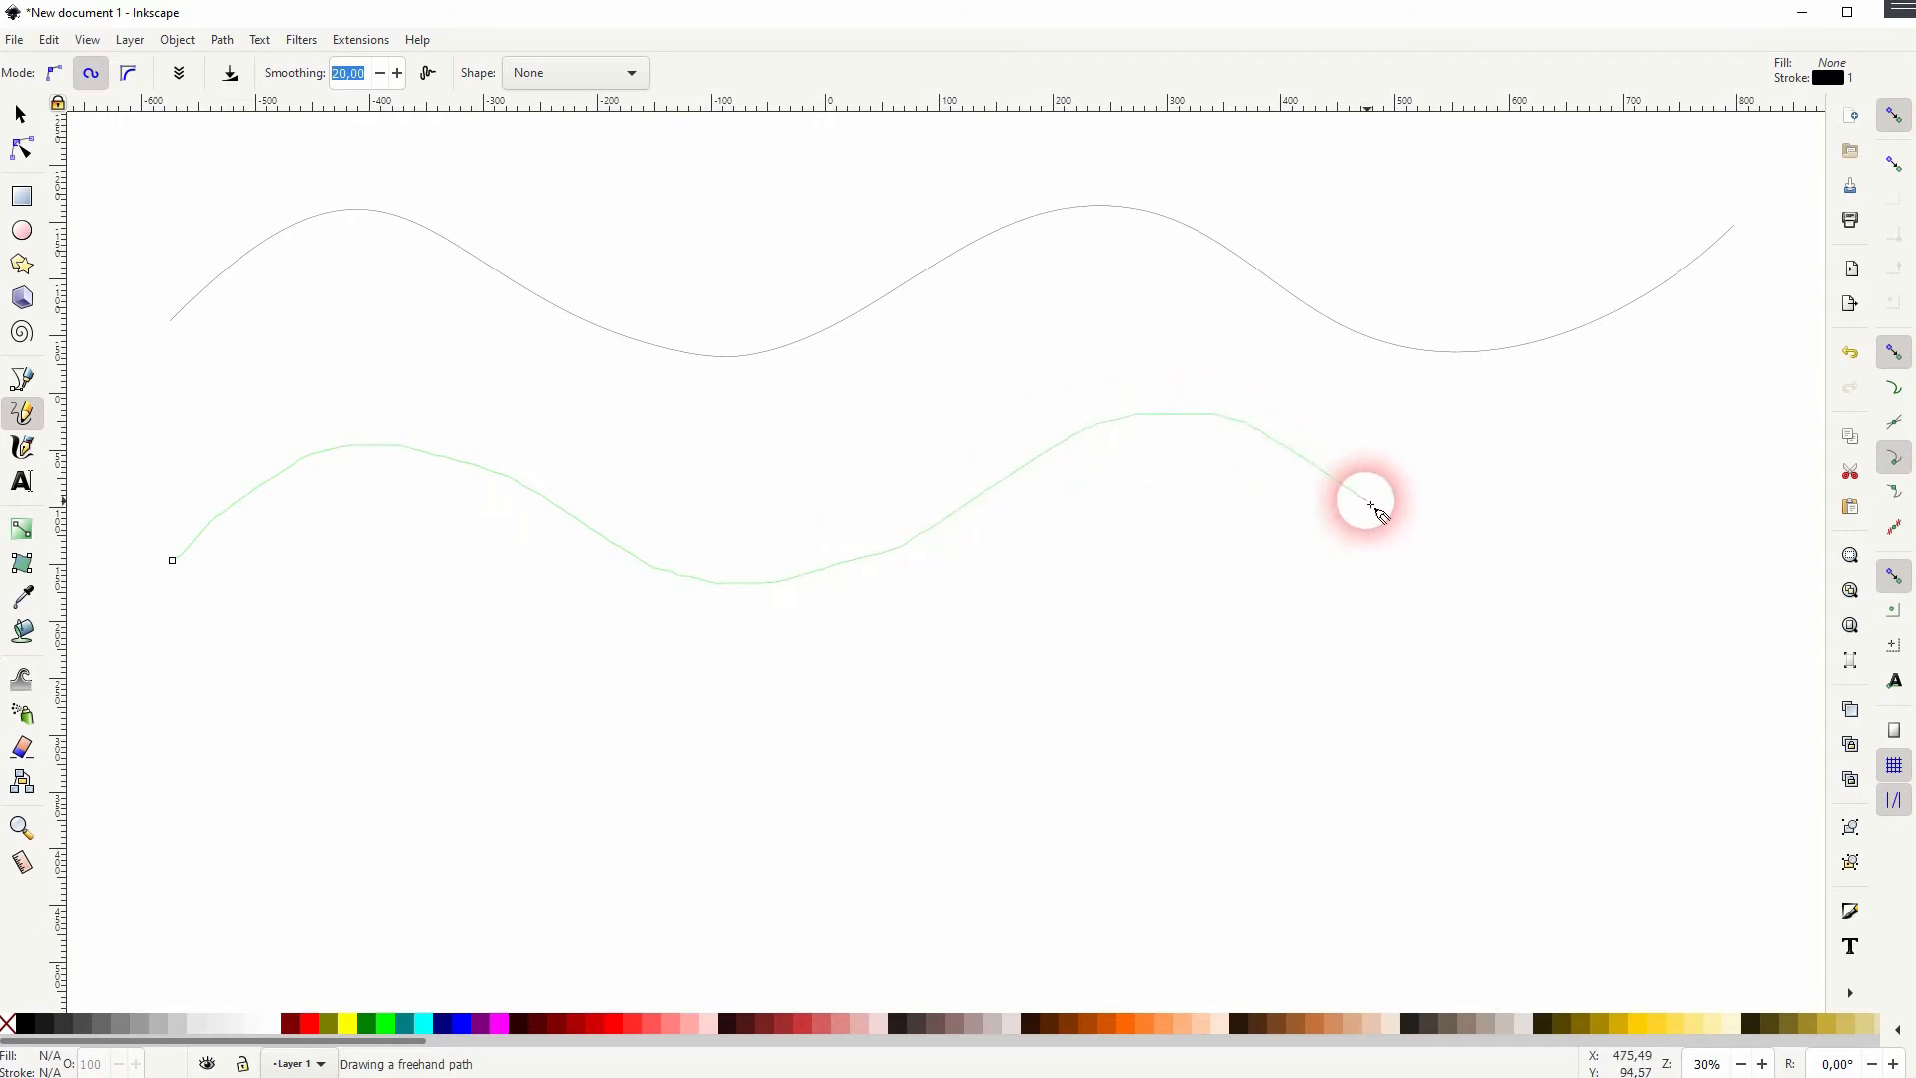
{"action": "left_click_drag", "start_coordinate": [1193, 421], "coordinate": [1755, 433]}
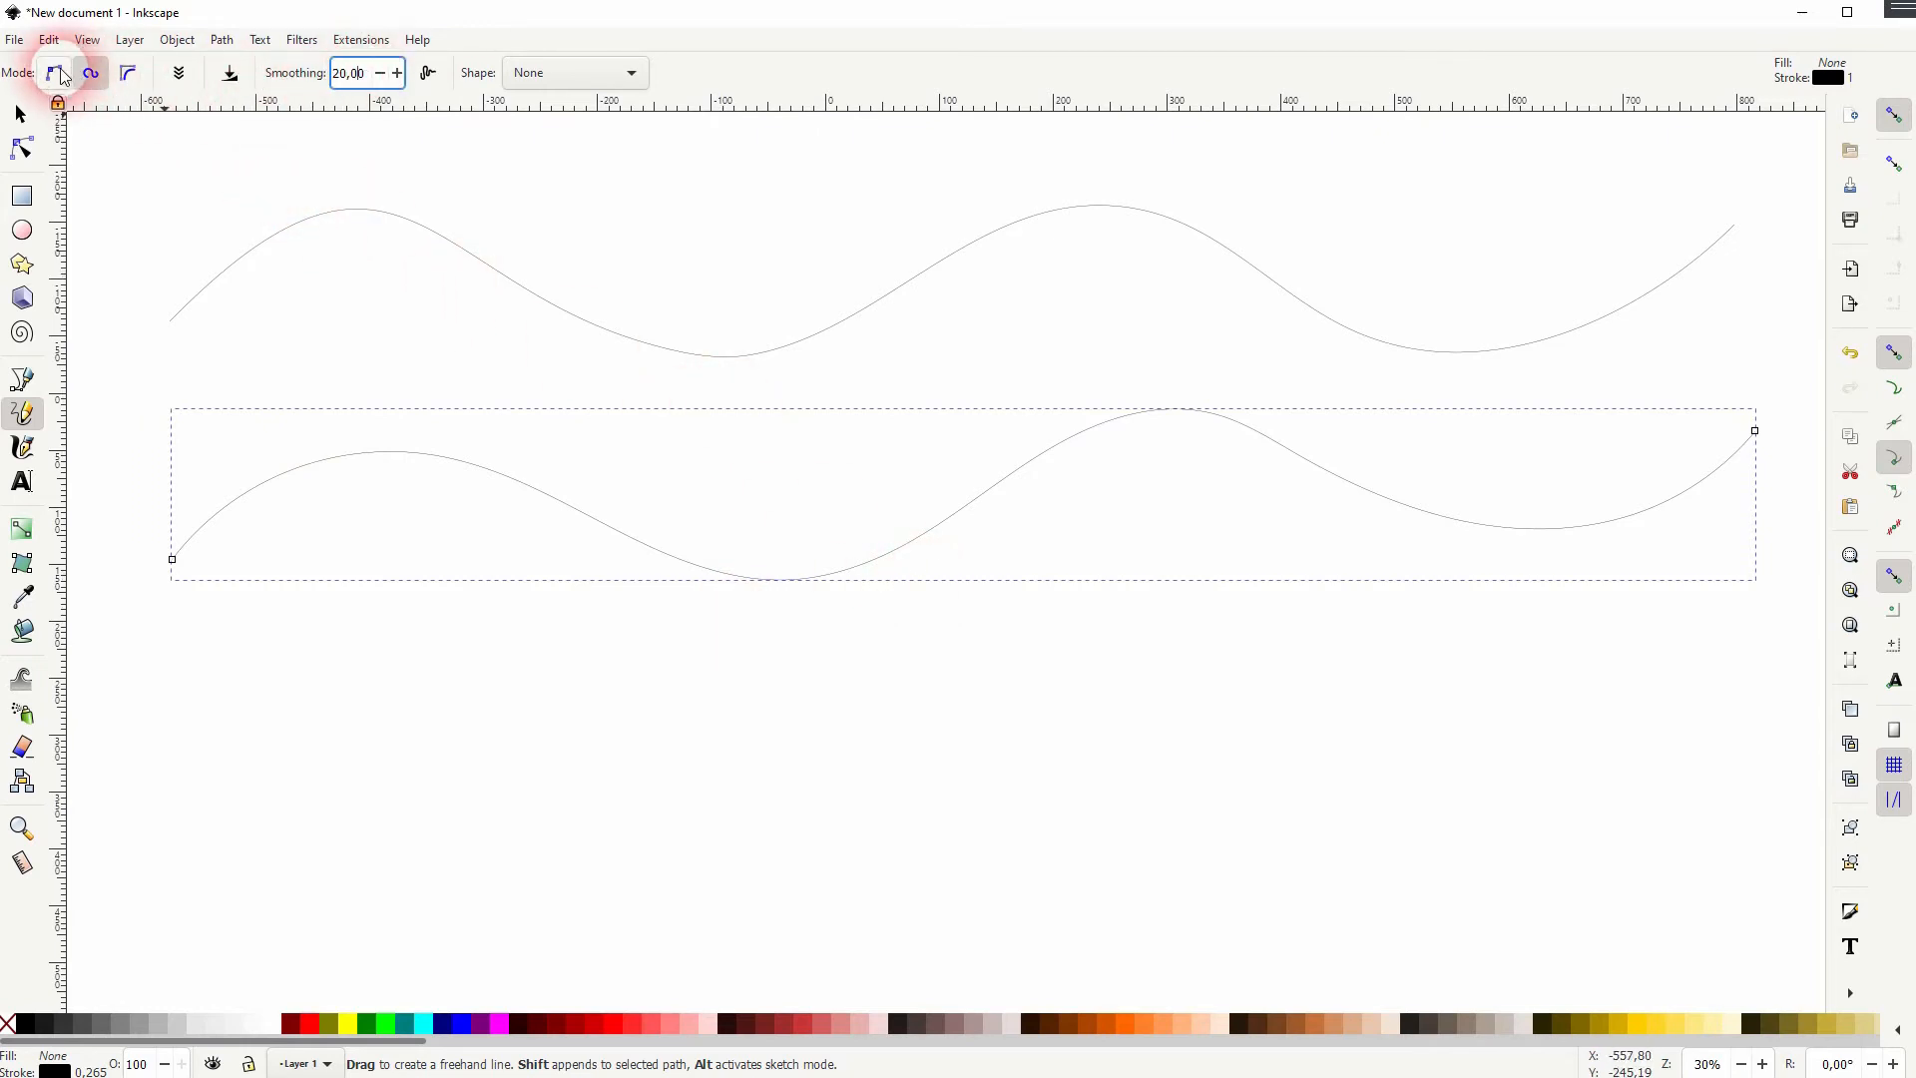
Draw a third wave below the others in BSpline mode.
{"action": "left_click", "coordinate": [127, 73]}
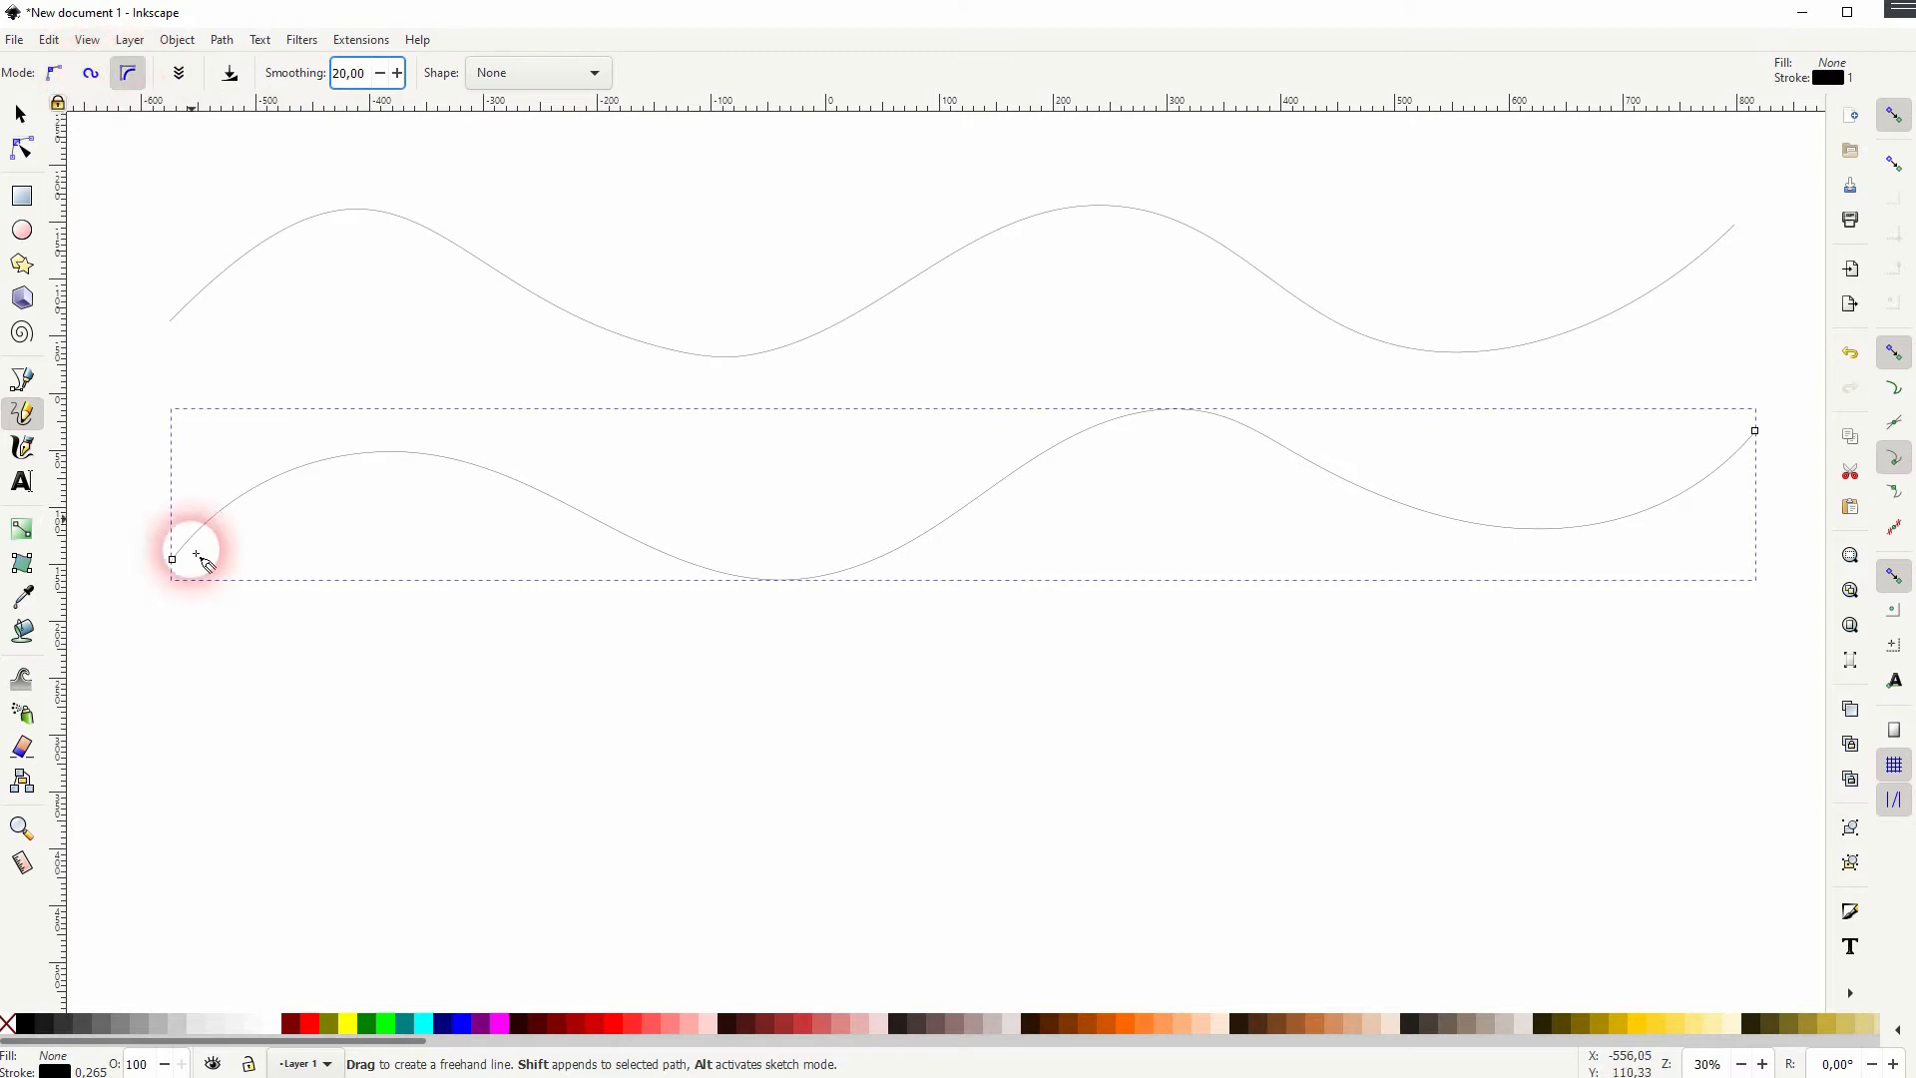
{"action": "left_click_drag", "start_coordinate": [177, 726], "coordinate": [1264, 648]}
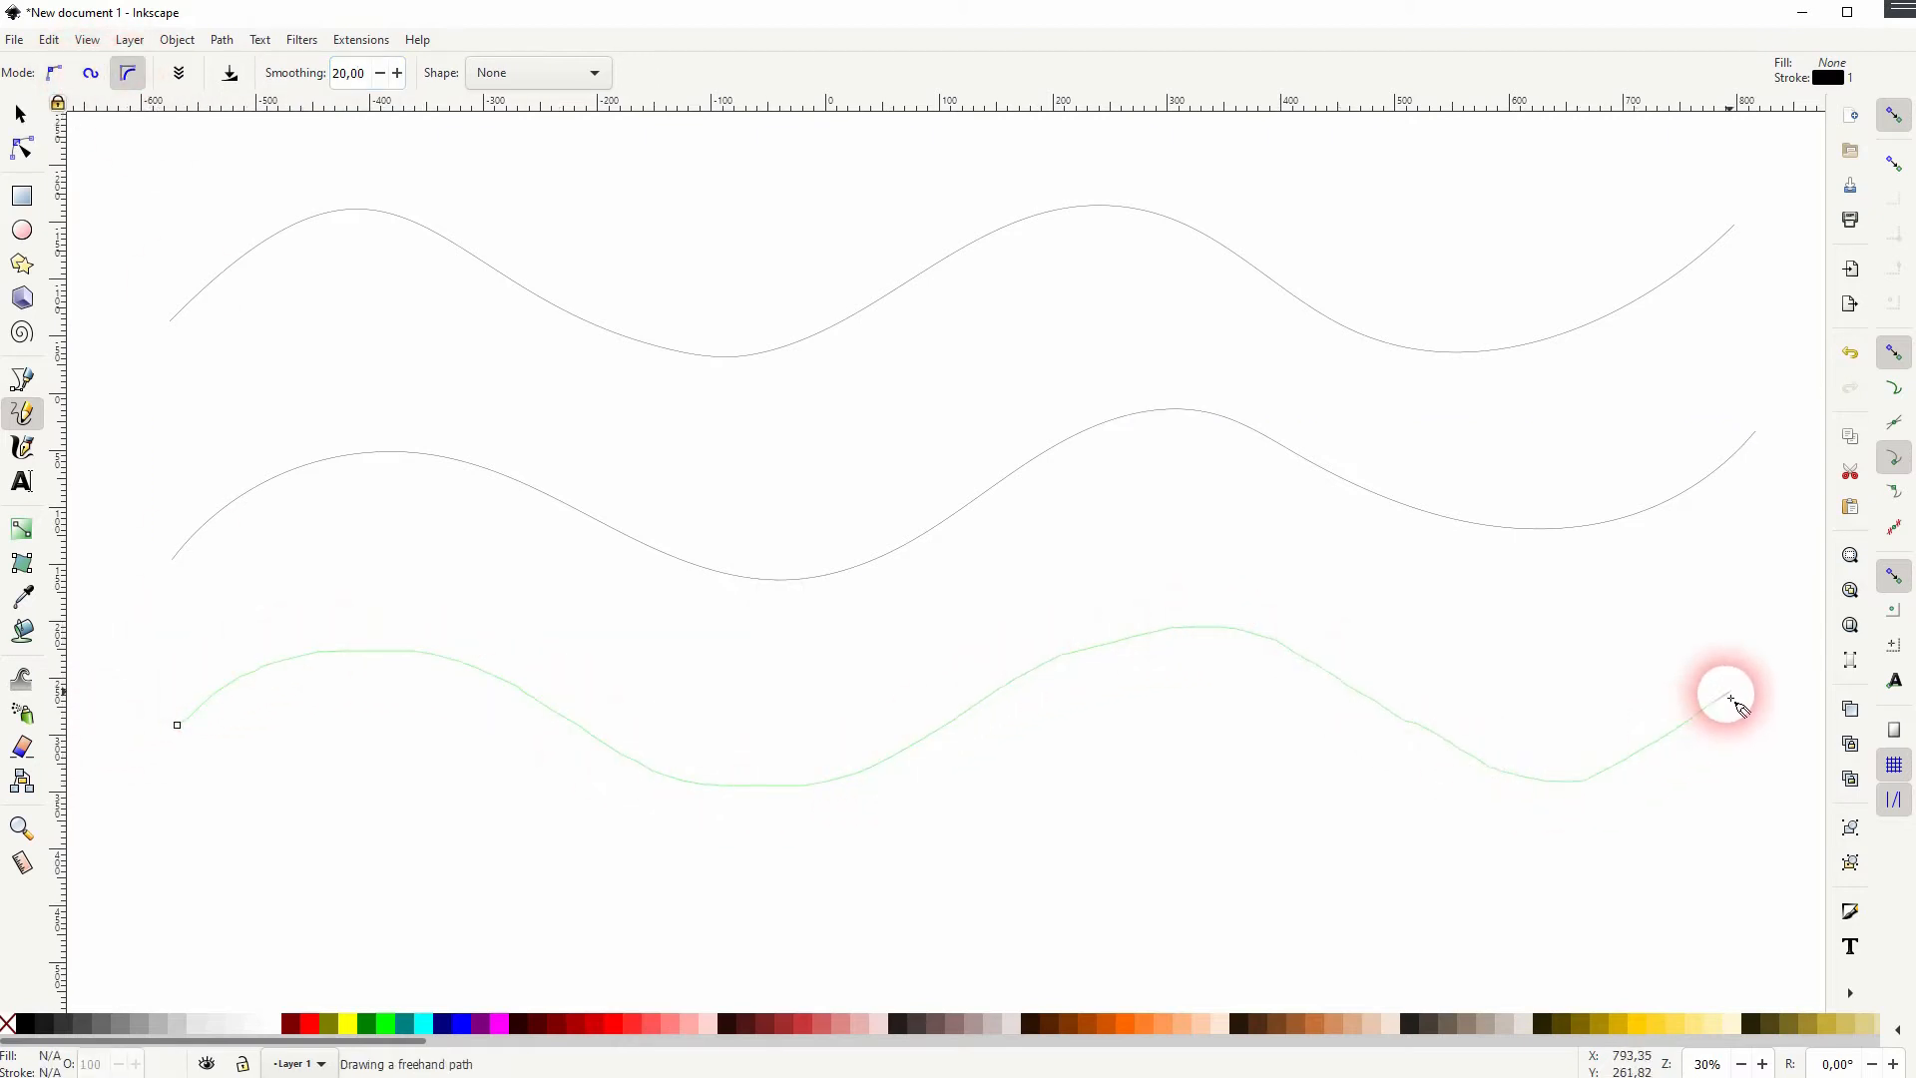
{"action": "left_click_drag", "start_coordinate": [1266, 648], "coordinate": [1787, 643]}
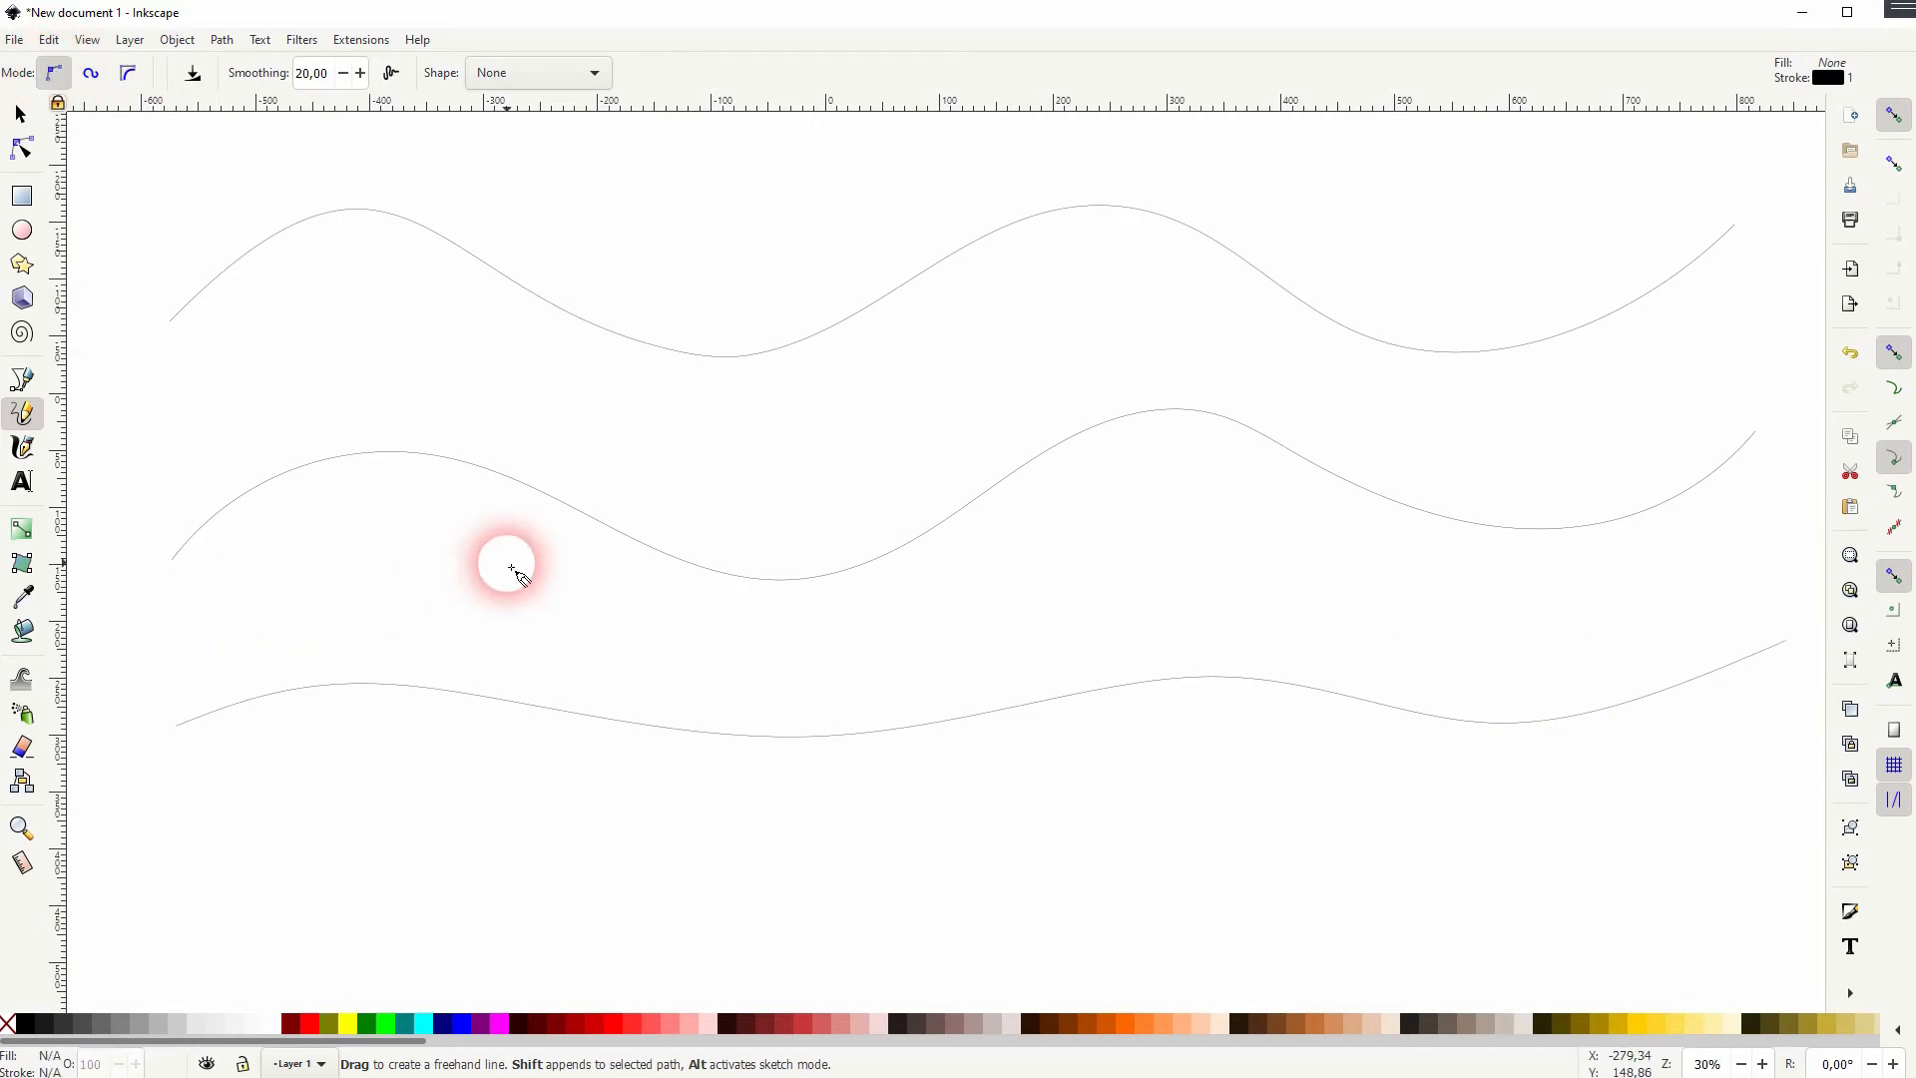
Delete all three waves and draw a bumpy wave at smoothing 0 across the top.
{"action": "key", "text": "ctrl+a"}
{"action": "key", "text": "Delete"}
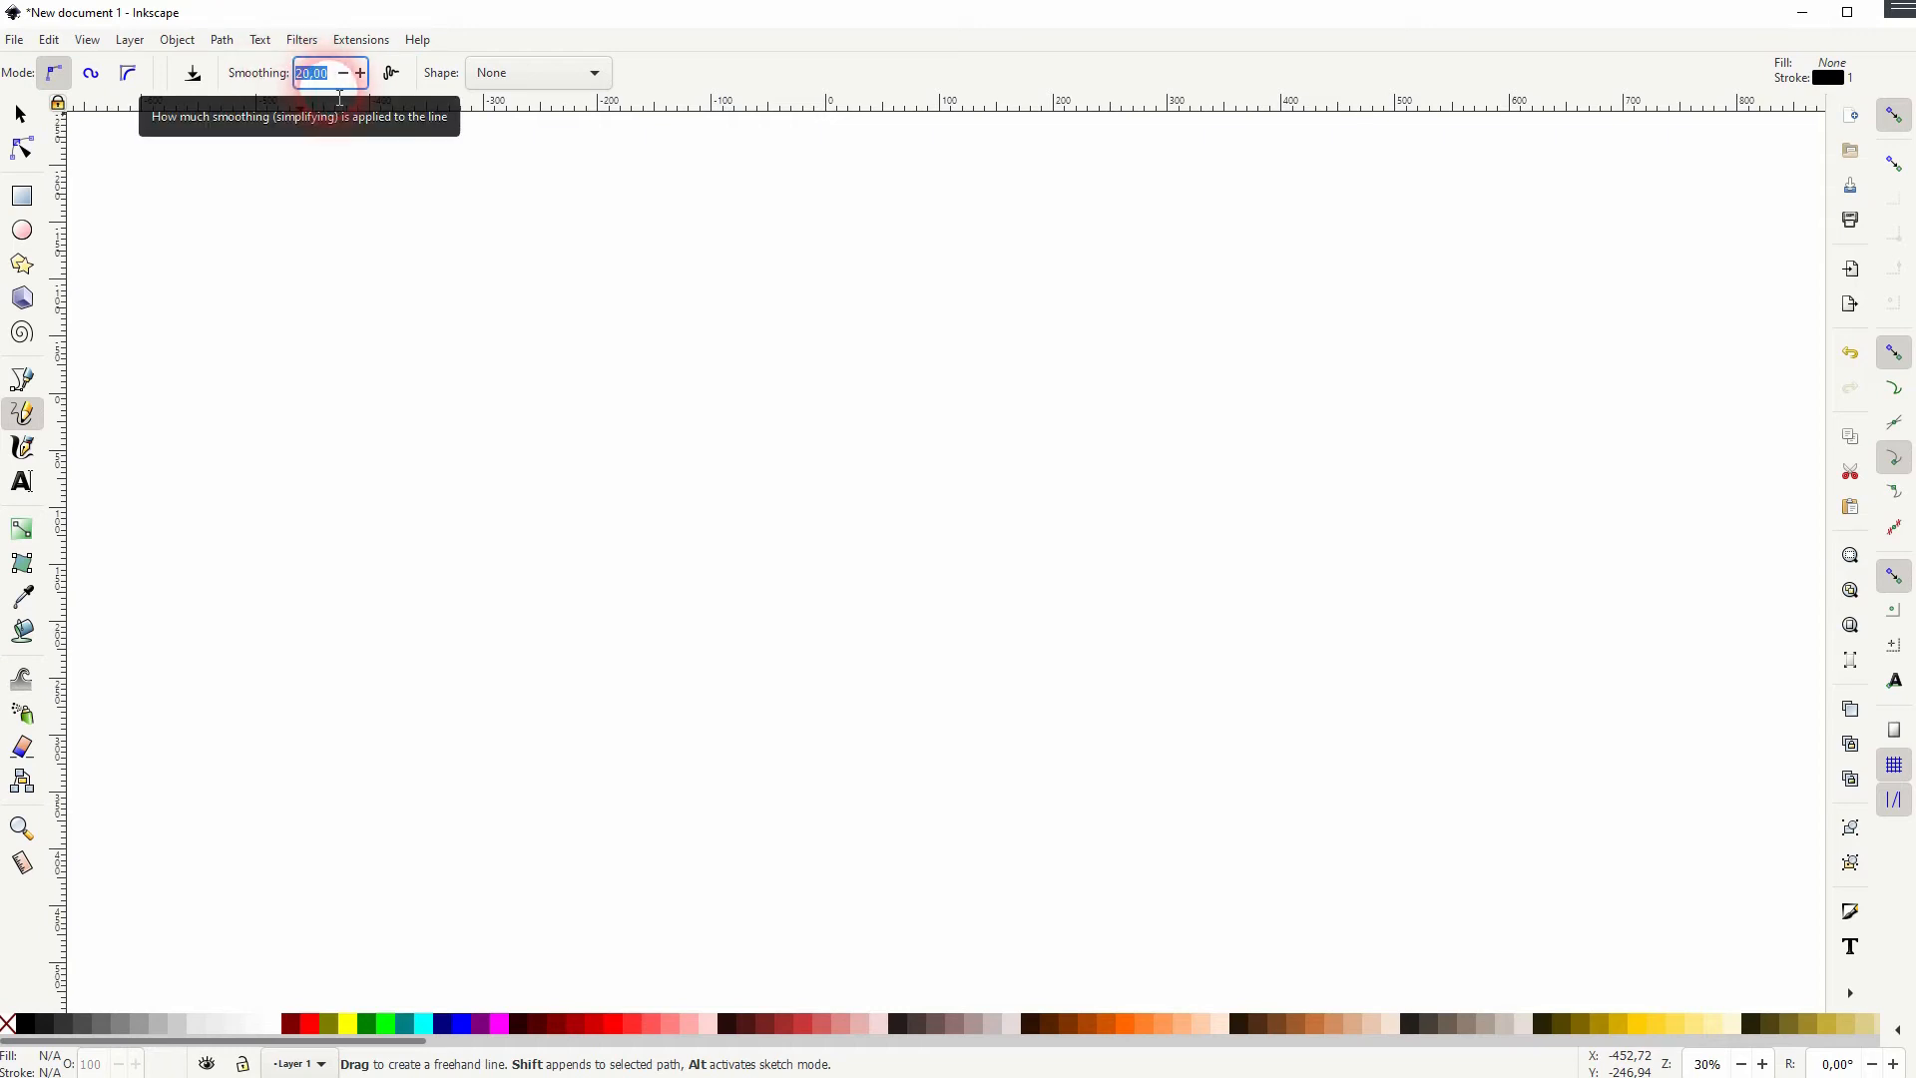
{"action": "type", "text": "0"}
{"action": "key", "text": "Return"}
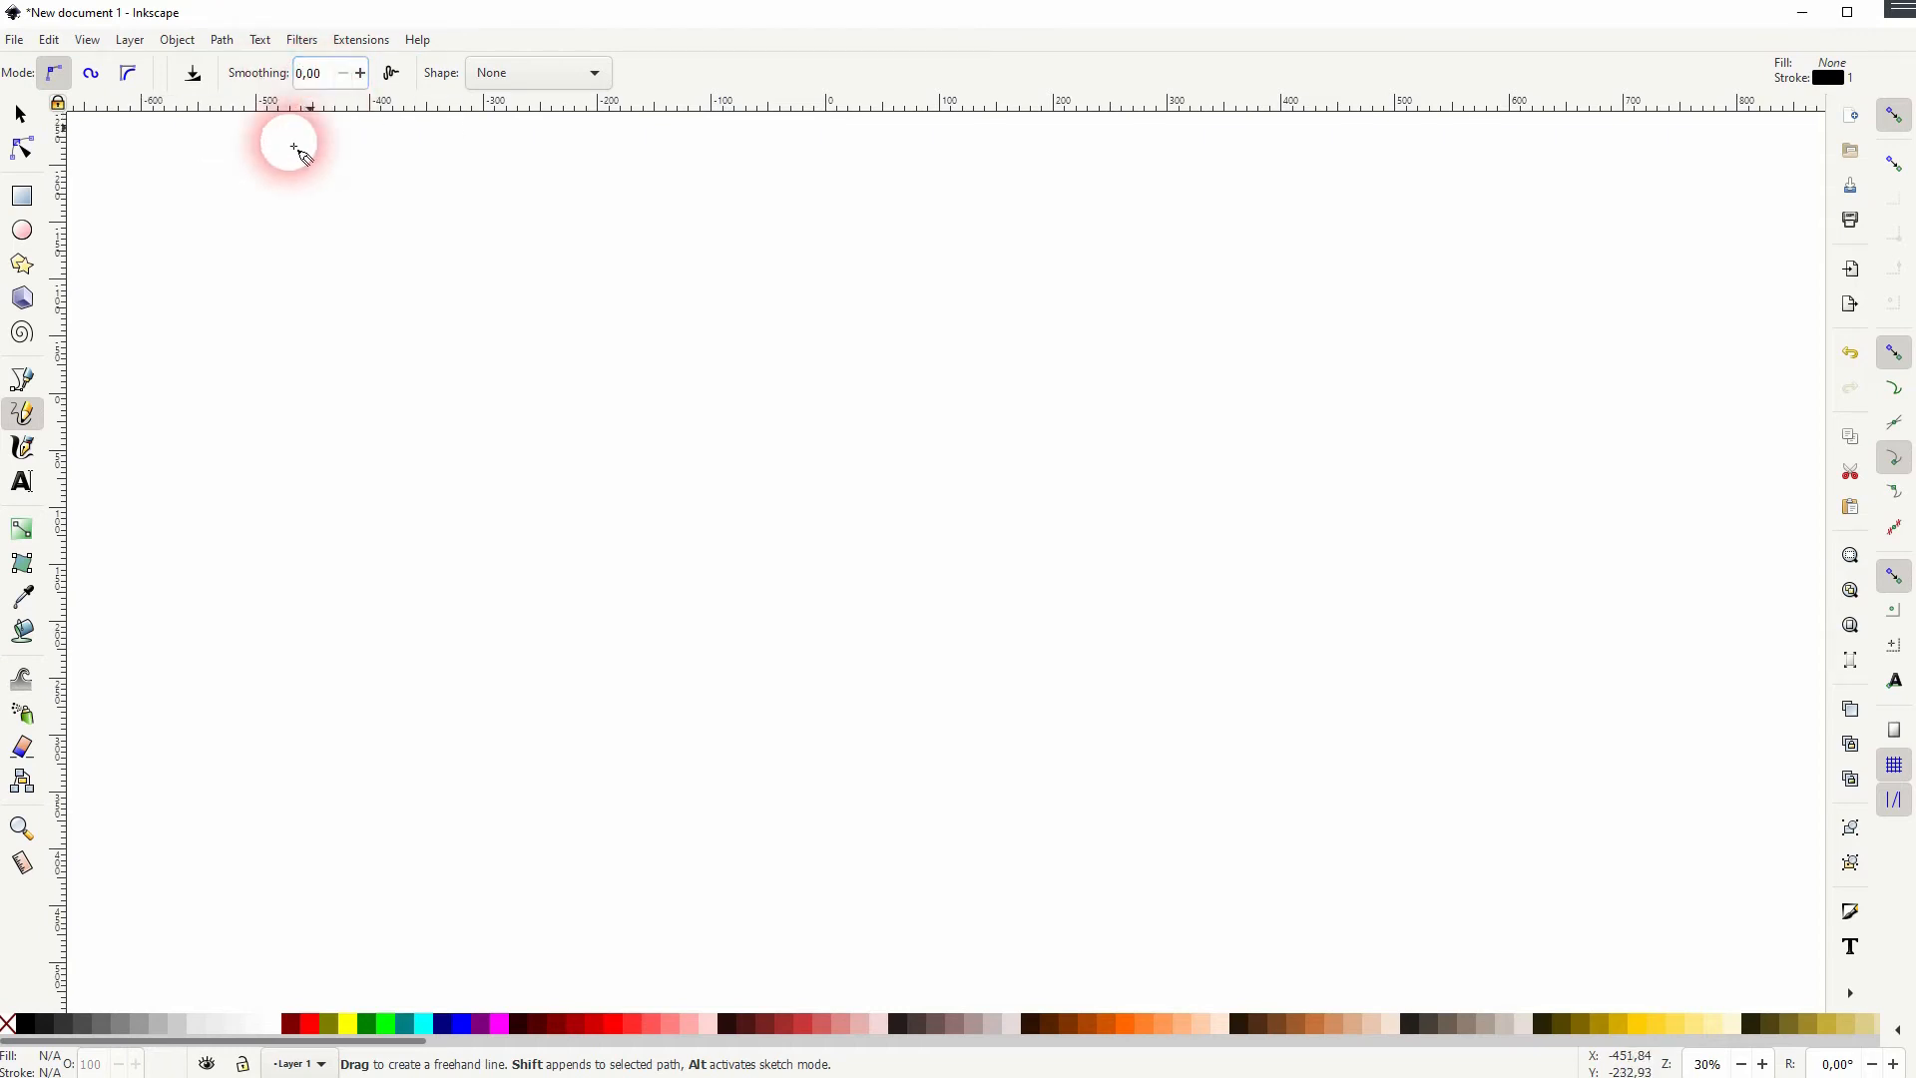
{"action": "left_click_drag", "start_coordinate": [156, 315], "coordinate": [940, 184]}
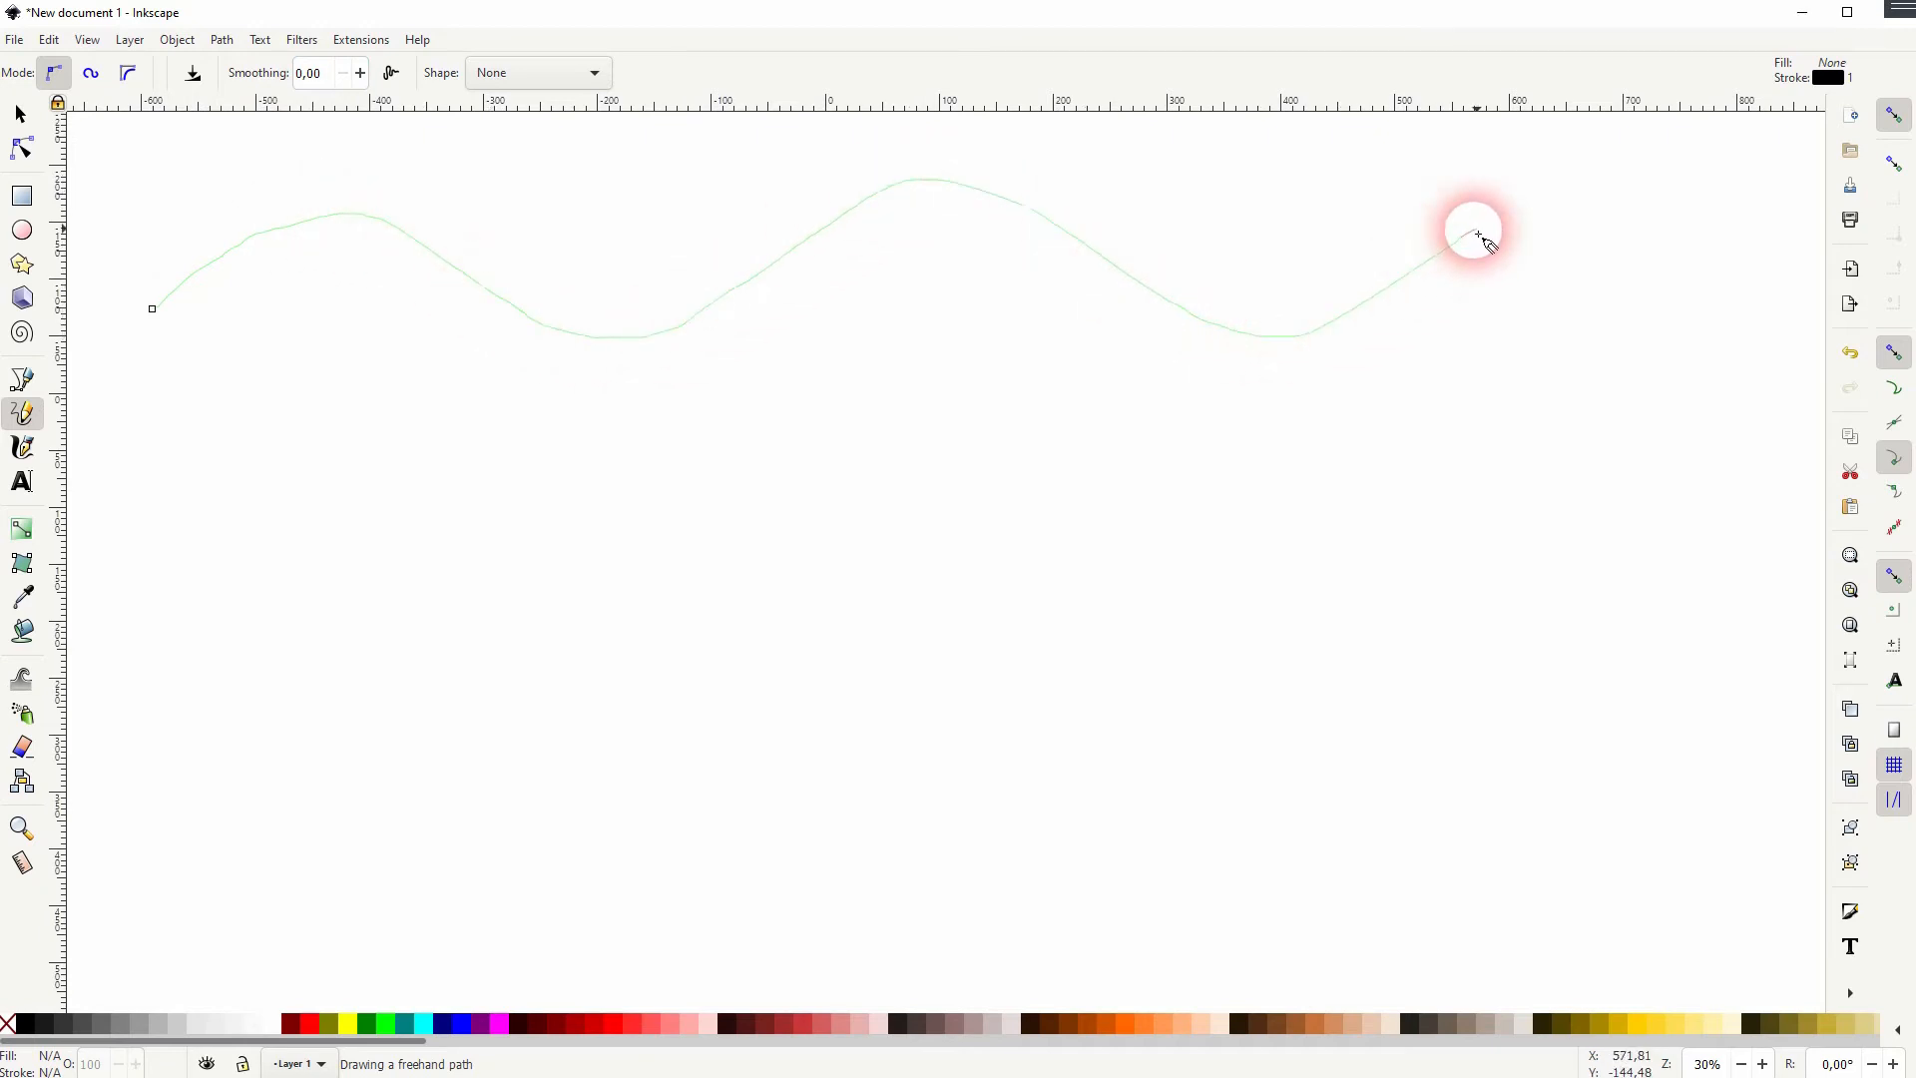
{"action": "left_click_drag", "start_coordinate": [940, 185], "coordinate": [1773, 268]}
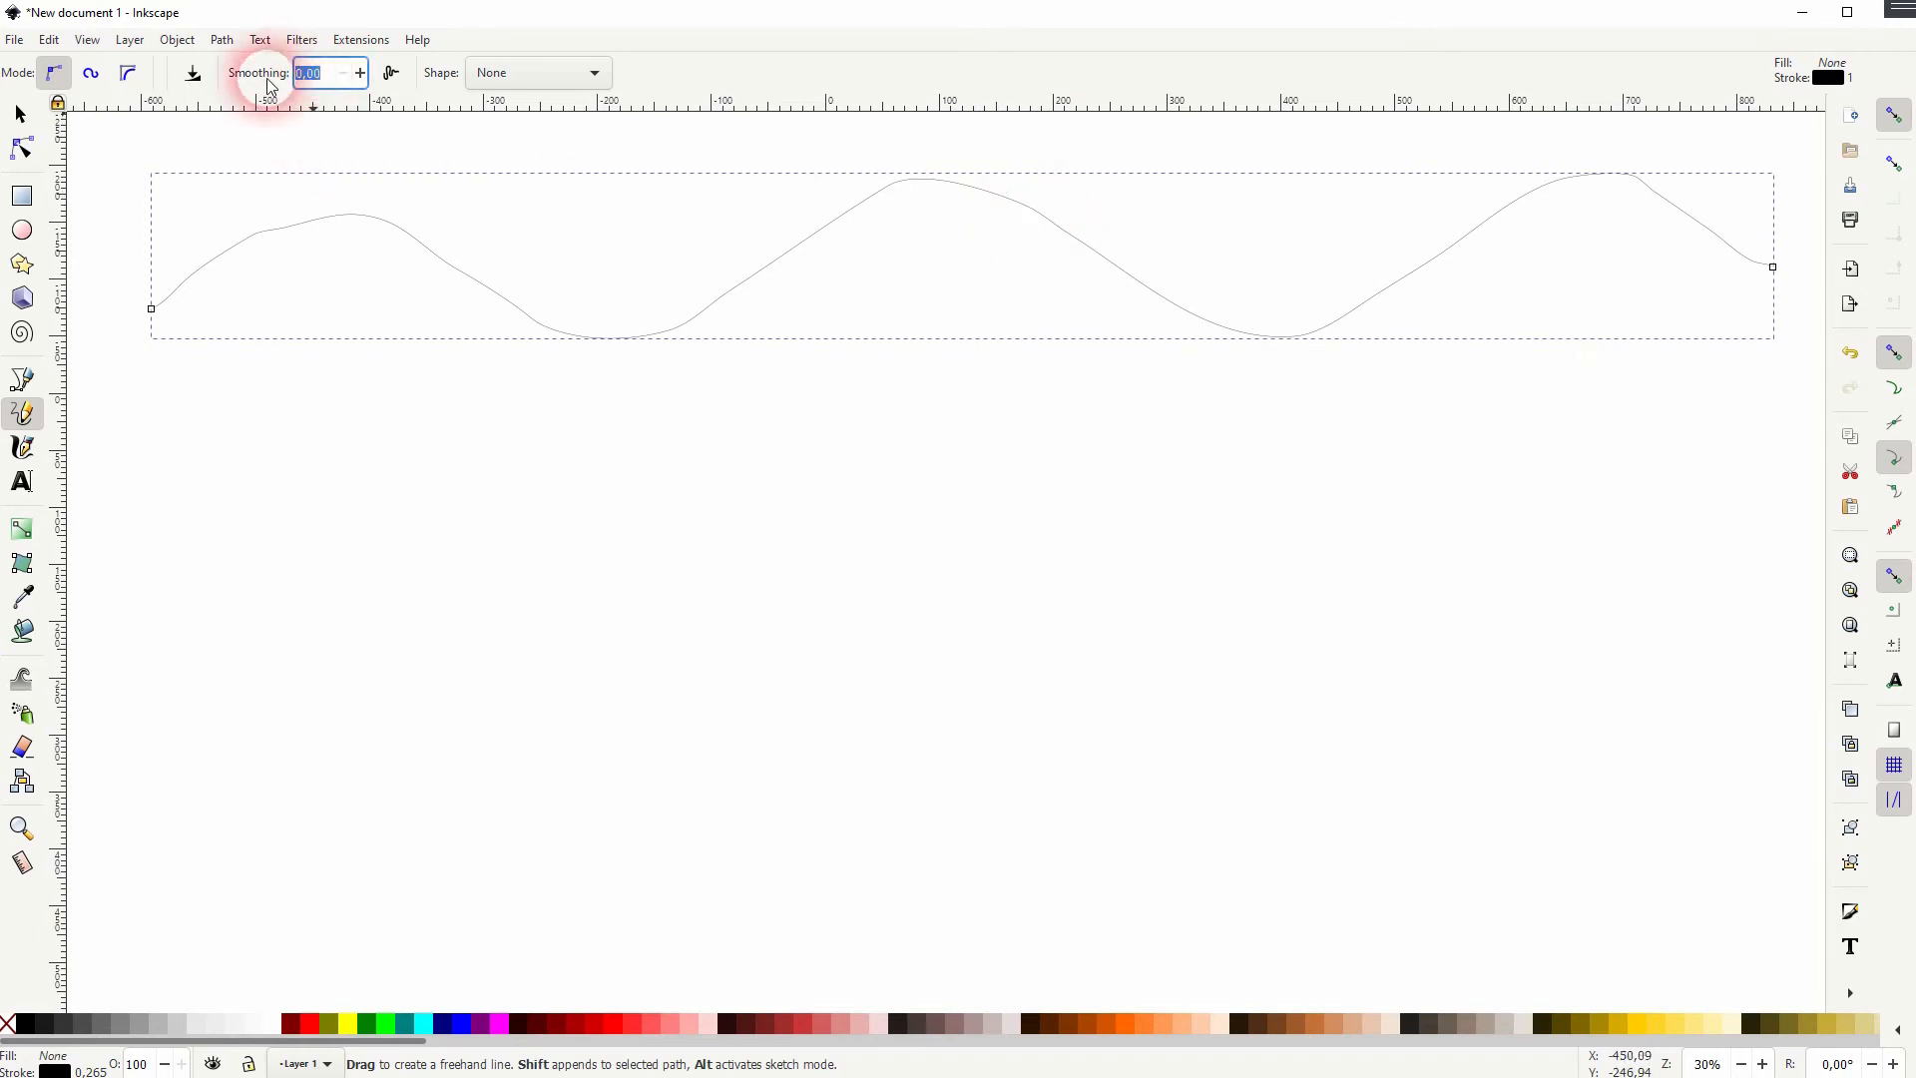
{"action": "type", "text": "20"}
Draw a second wave at smoothing 20 below the unsmoothed one.
{"action": "key", "text": "Return"}
{"action": "left_click_drag", "start_coordinate": [157, 510], "coordinate": [1003, 353]}
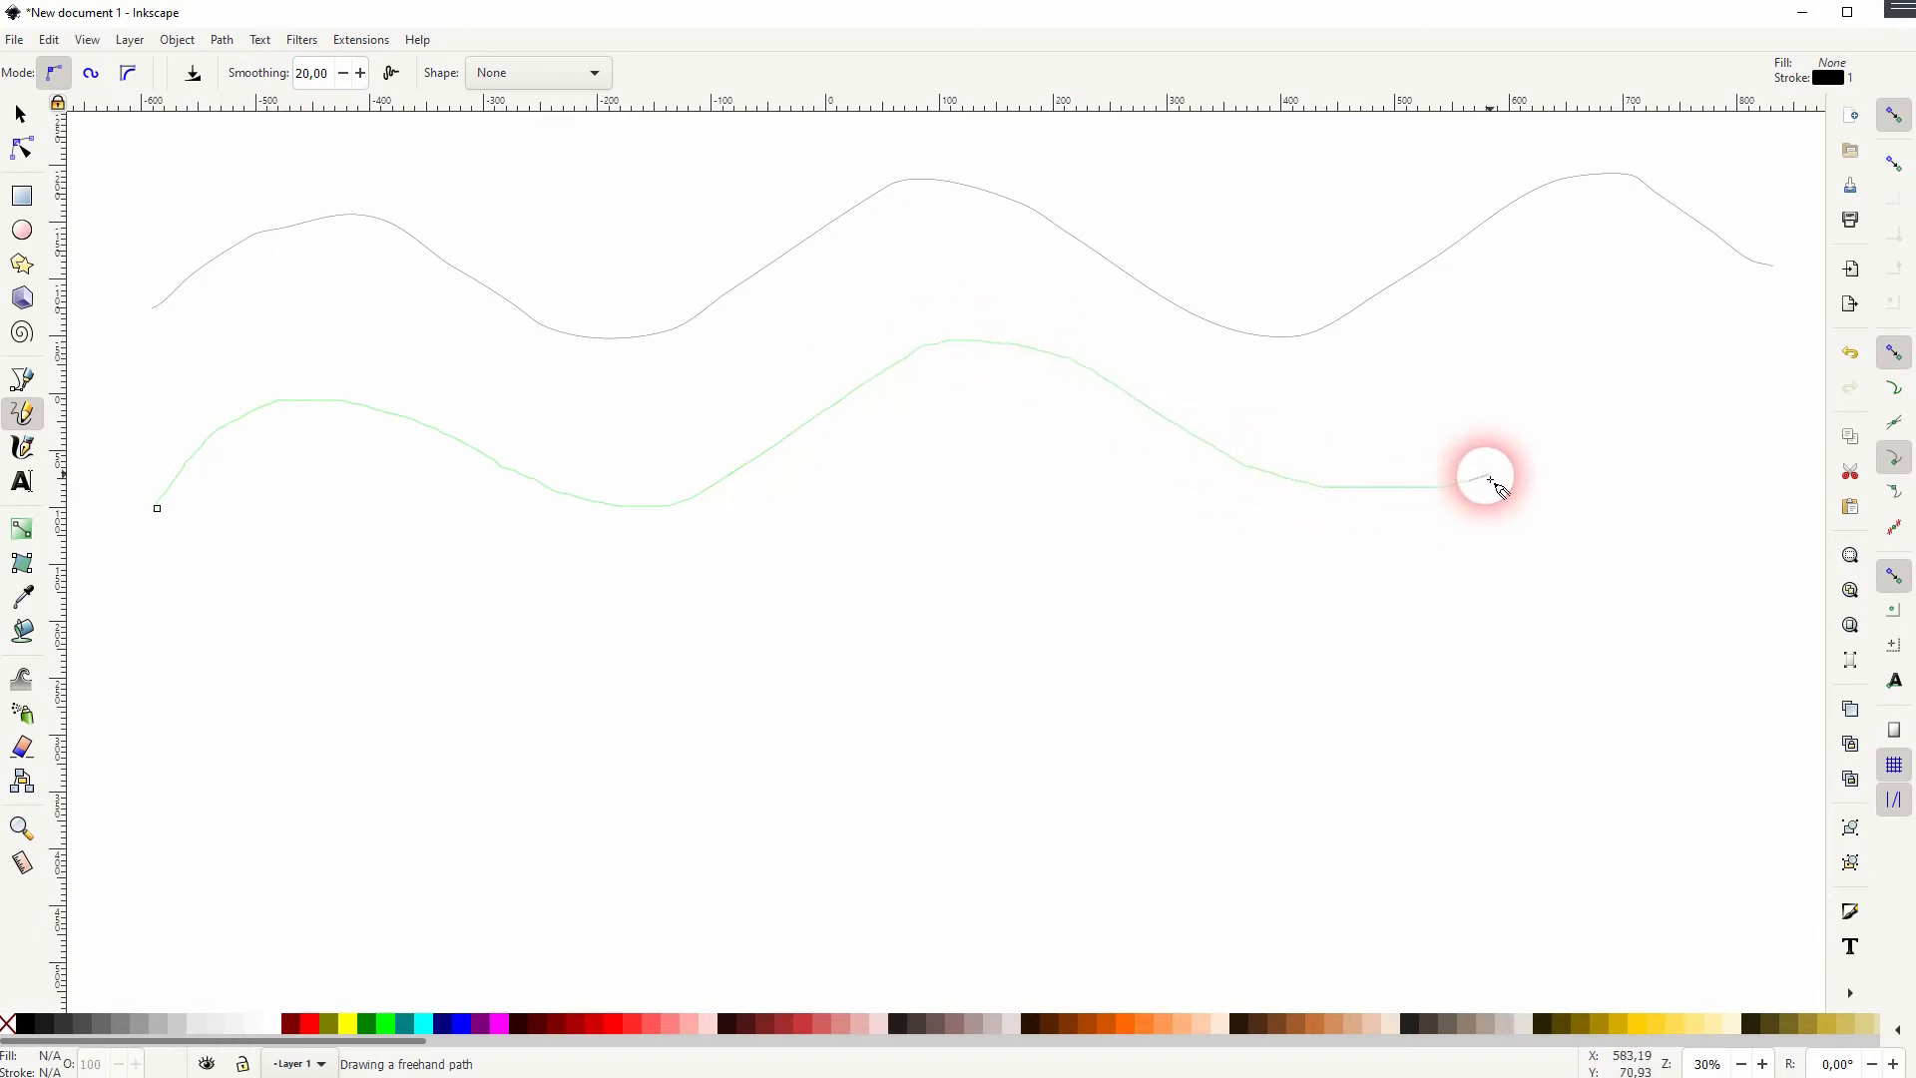
{"action": "left_click_drag", "start_coordinate": [1004, 354], "coordinate": [1796, 434]}
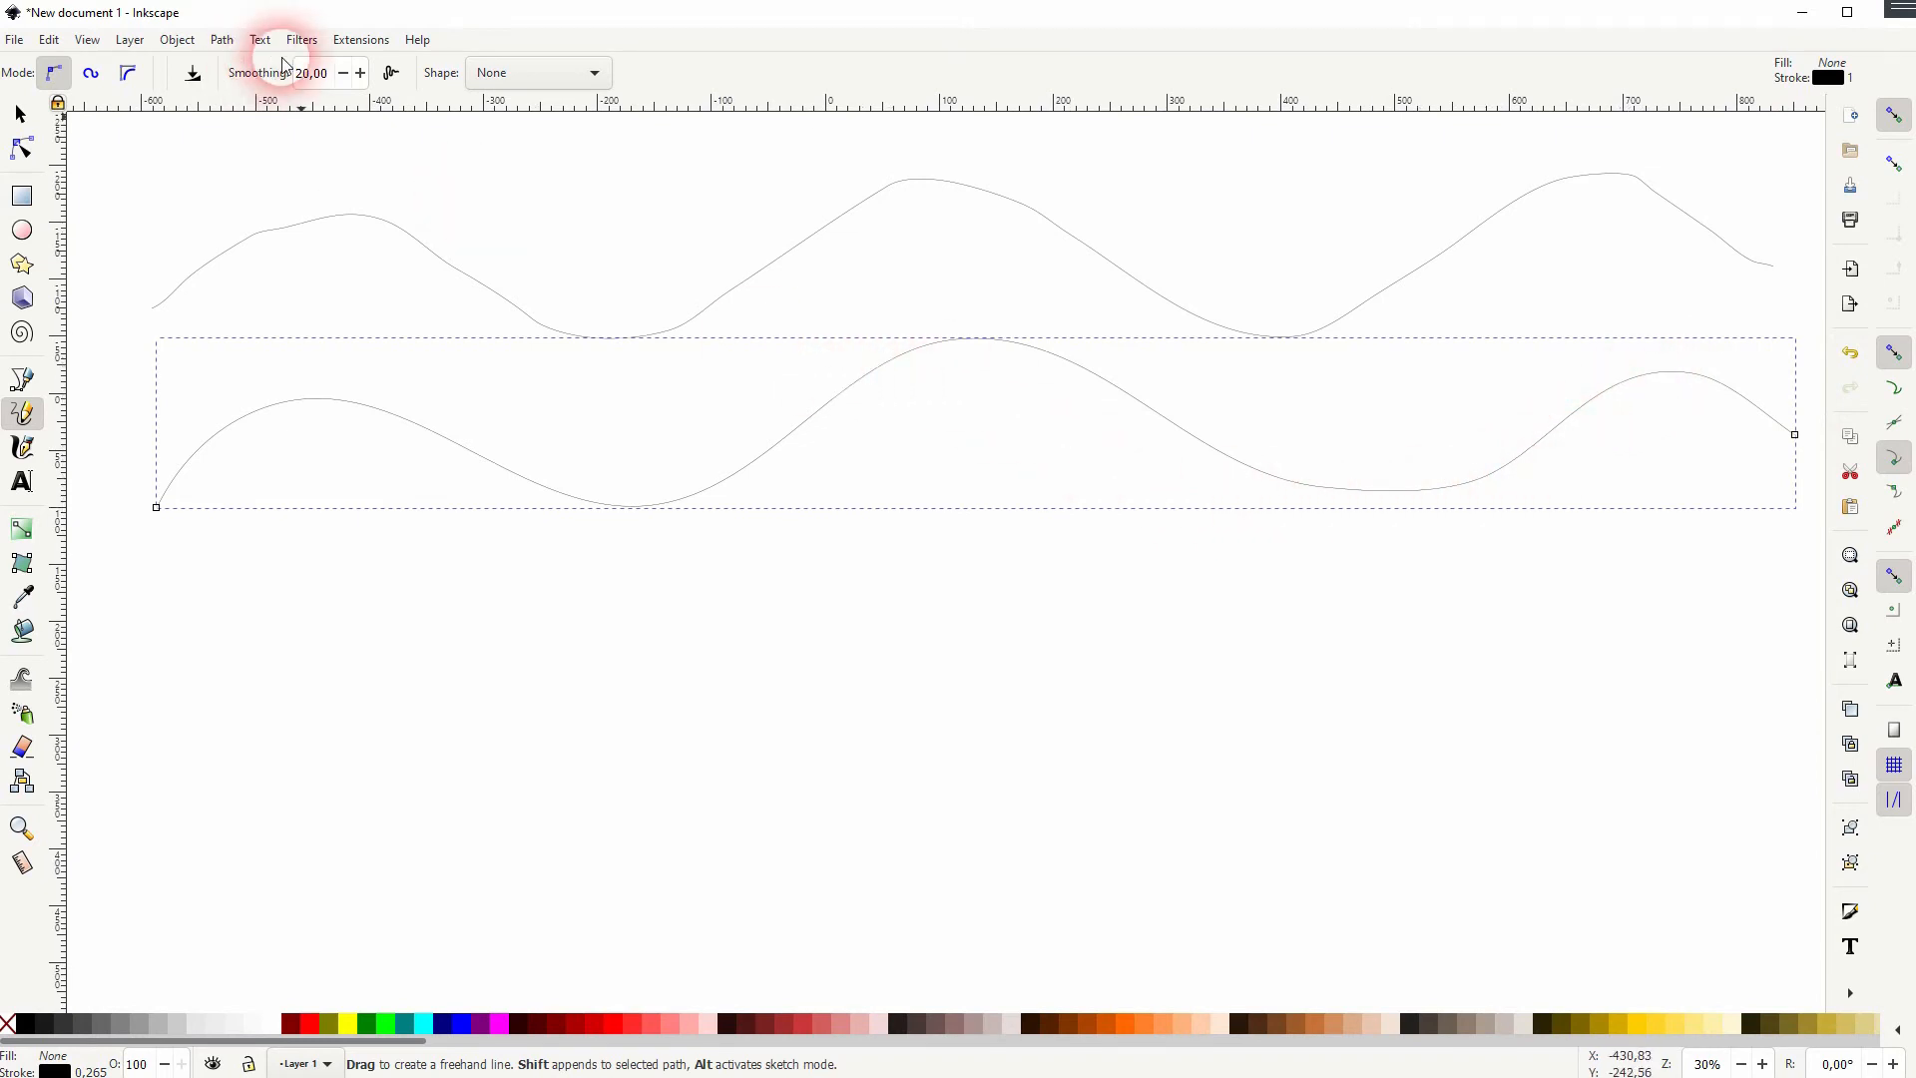
{"action": "type", "text": "50"}
Draw a third wave at smoothing 50 beneath the second.
{"action": "key", "text": "Return"}
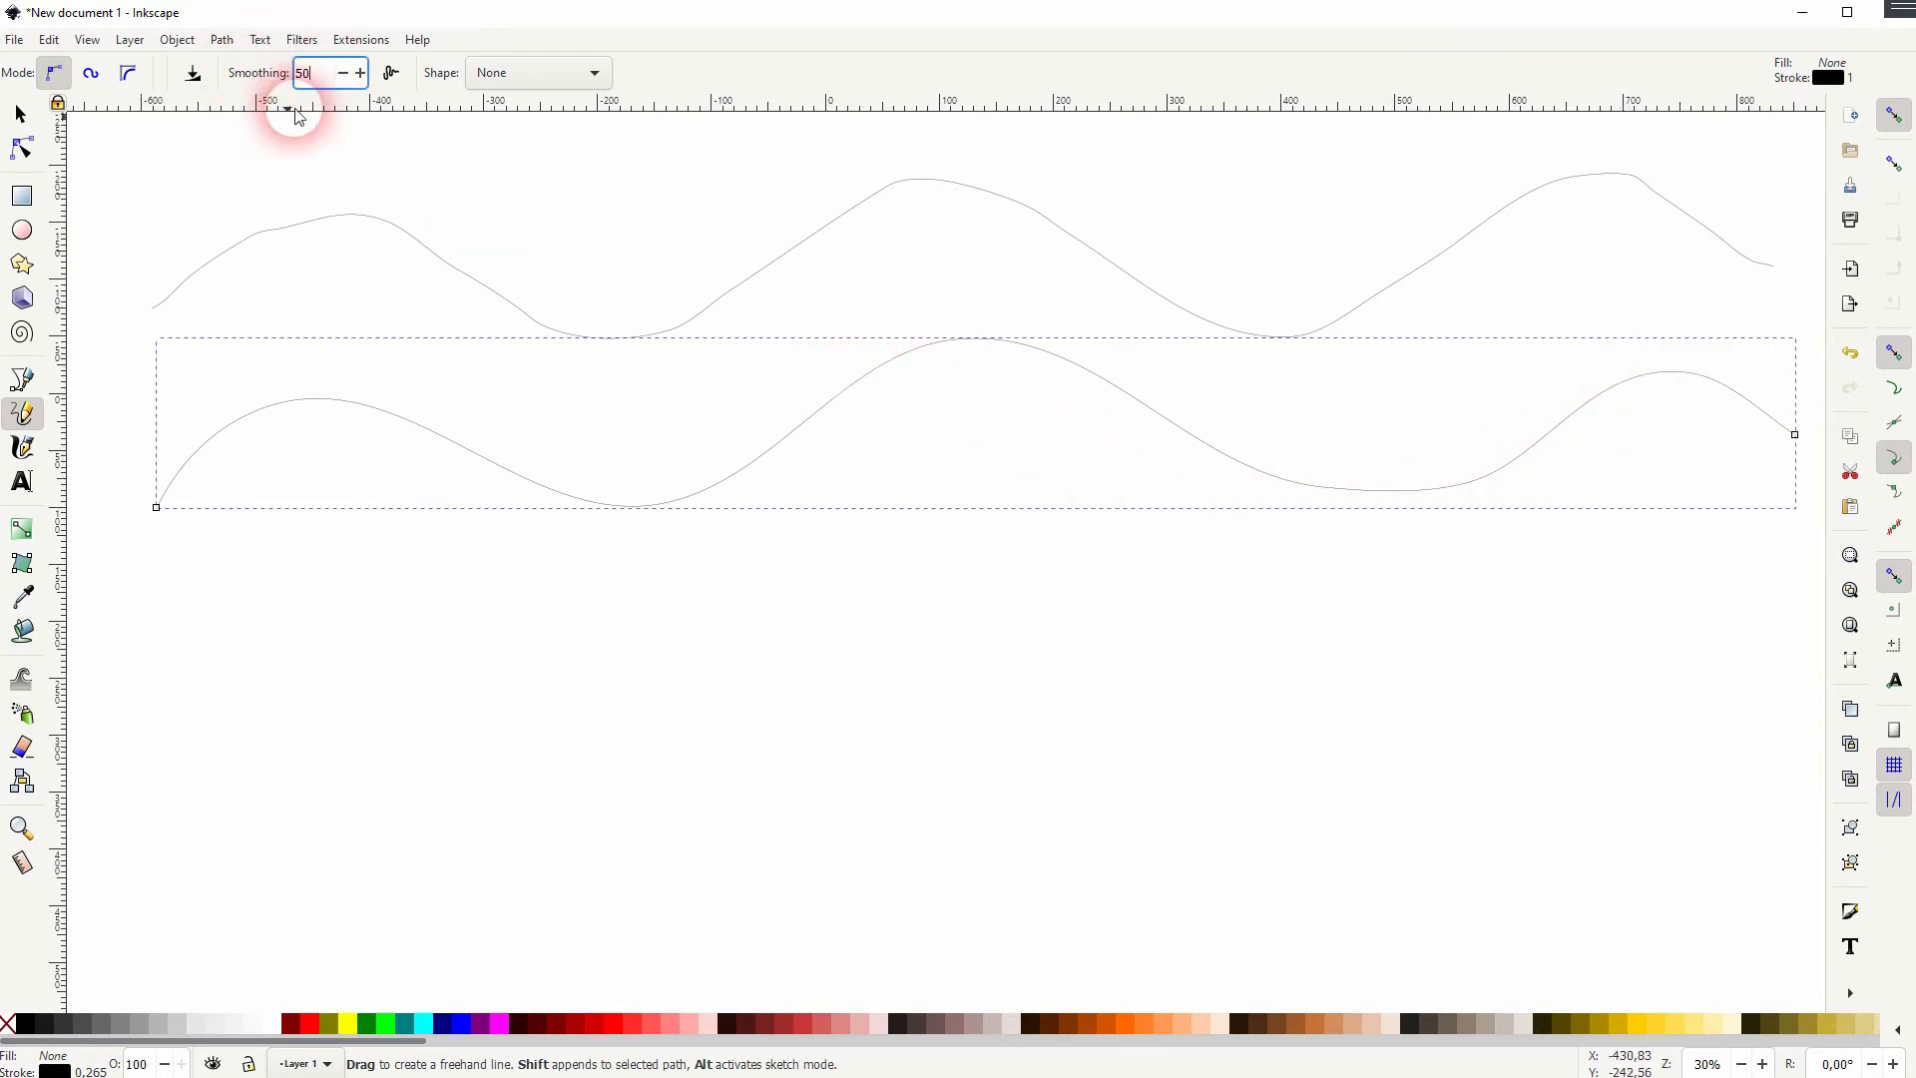
{"action": "mouse_move", "coordinate": [168, 704]}
{"action": "left_mouse_down"}
{"action": "mouse_move", "coordinate": [916, 574]}
{"action": "mouse_move", "coordinate": [1781, 617]}
{"action": "mouse_move", "coordinate": [1806, 649]}
{"action": "left_mouse_up"}
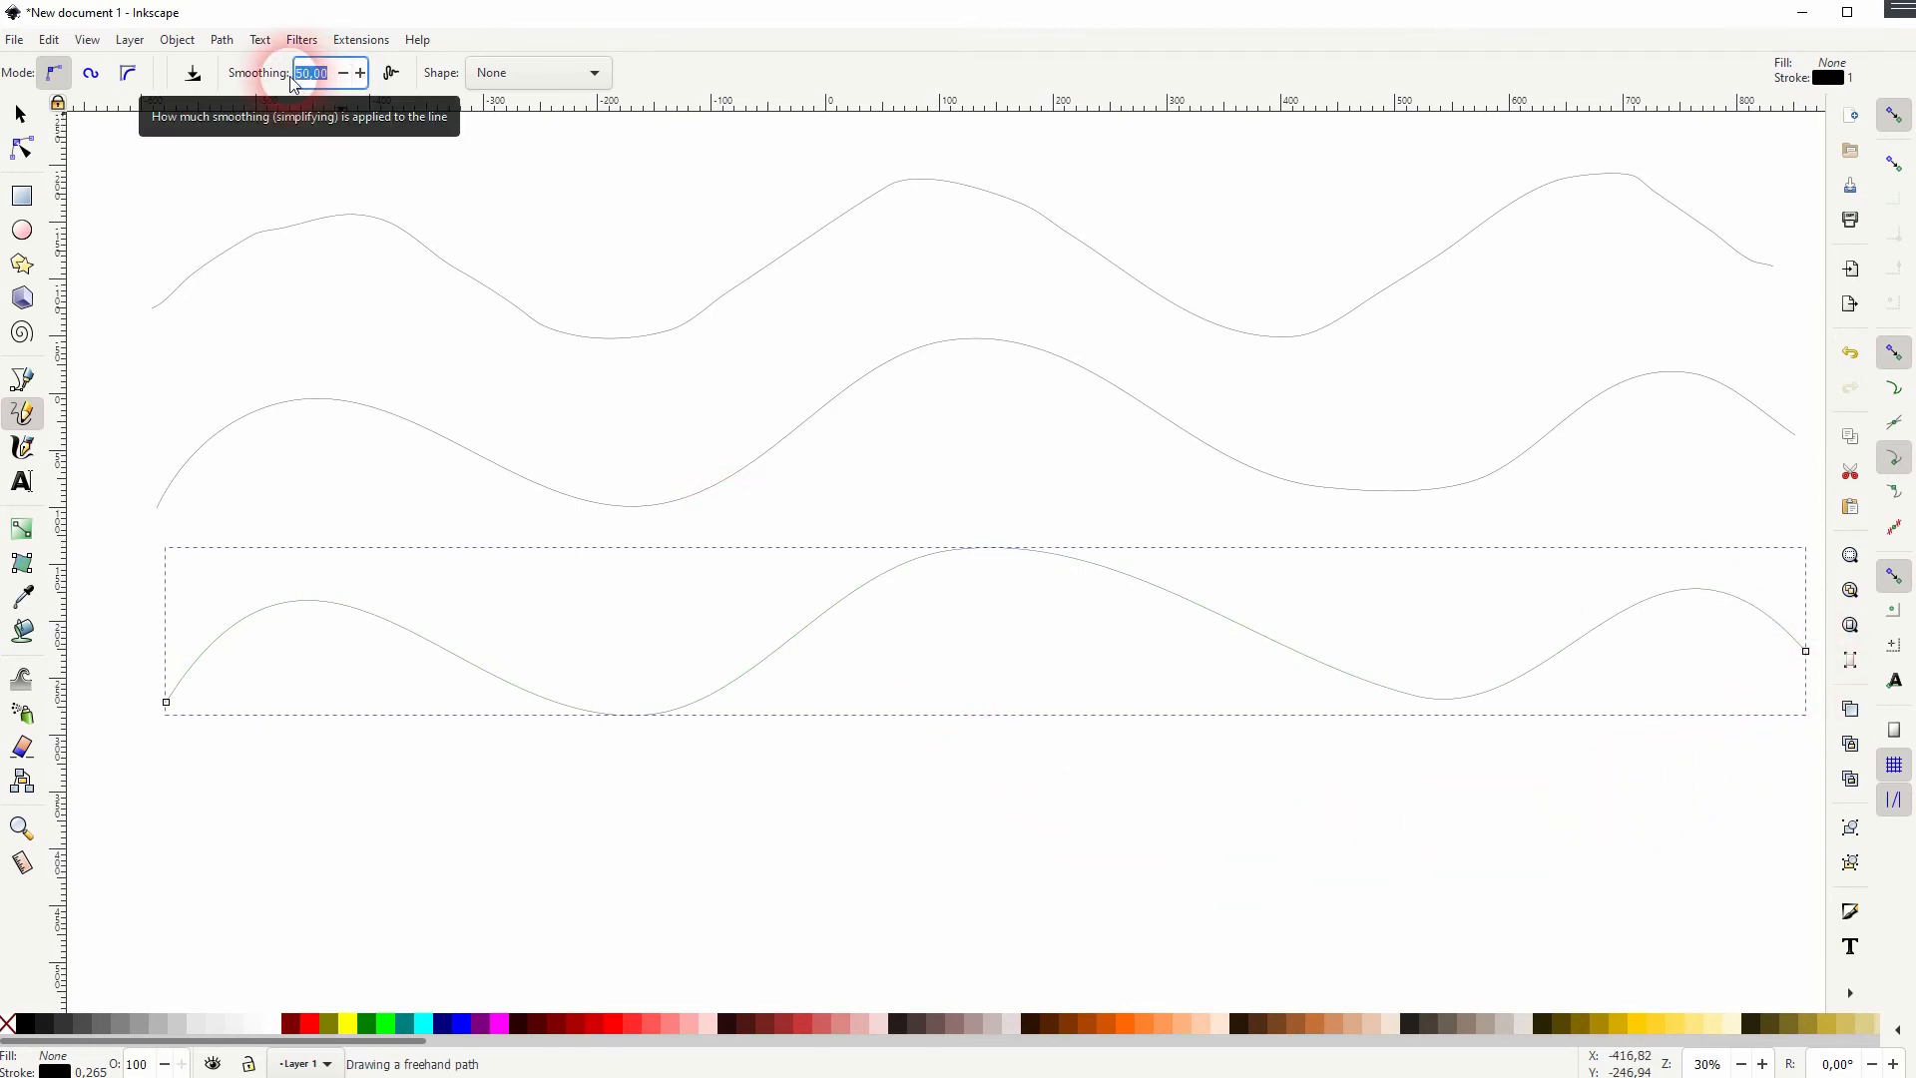
{"action": "type", "text": "10"}
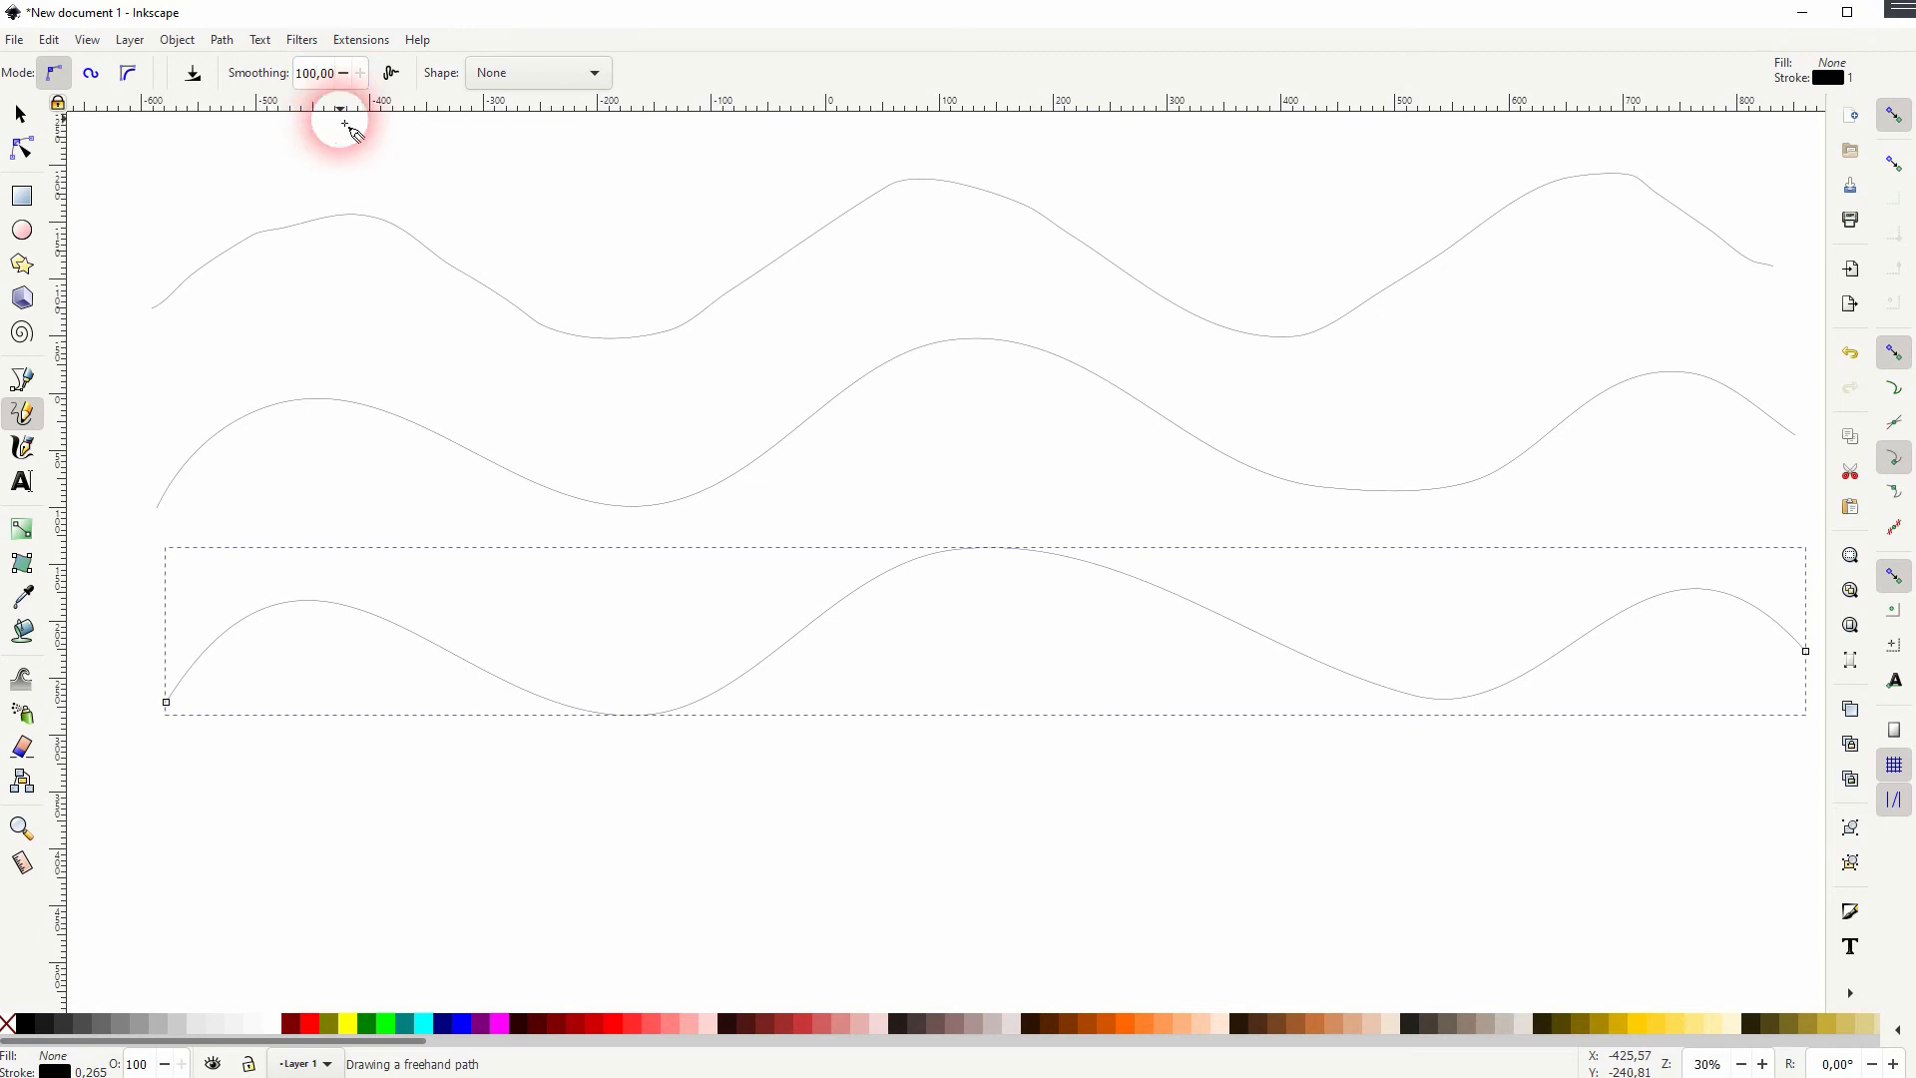
Draw a fourth line at smoothing 100 near the bottom, coming out as a flat arc.
{"action": "mouse_move", "coordinate": [178, 886]}
{"action": "left_mouse_down"}
{"action": "mouse_move", "coordinate": [516, 867]}
{"action": "mouse_move", "coordinate": [1394, 892]}
{"action": "mouse_move", "coordinate": [1772, 869]}
{"action": "left_mouse_up"}
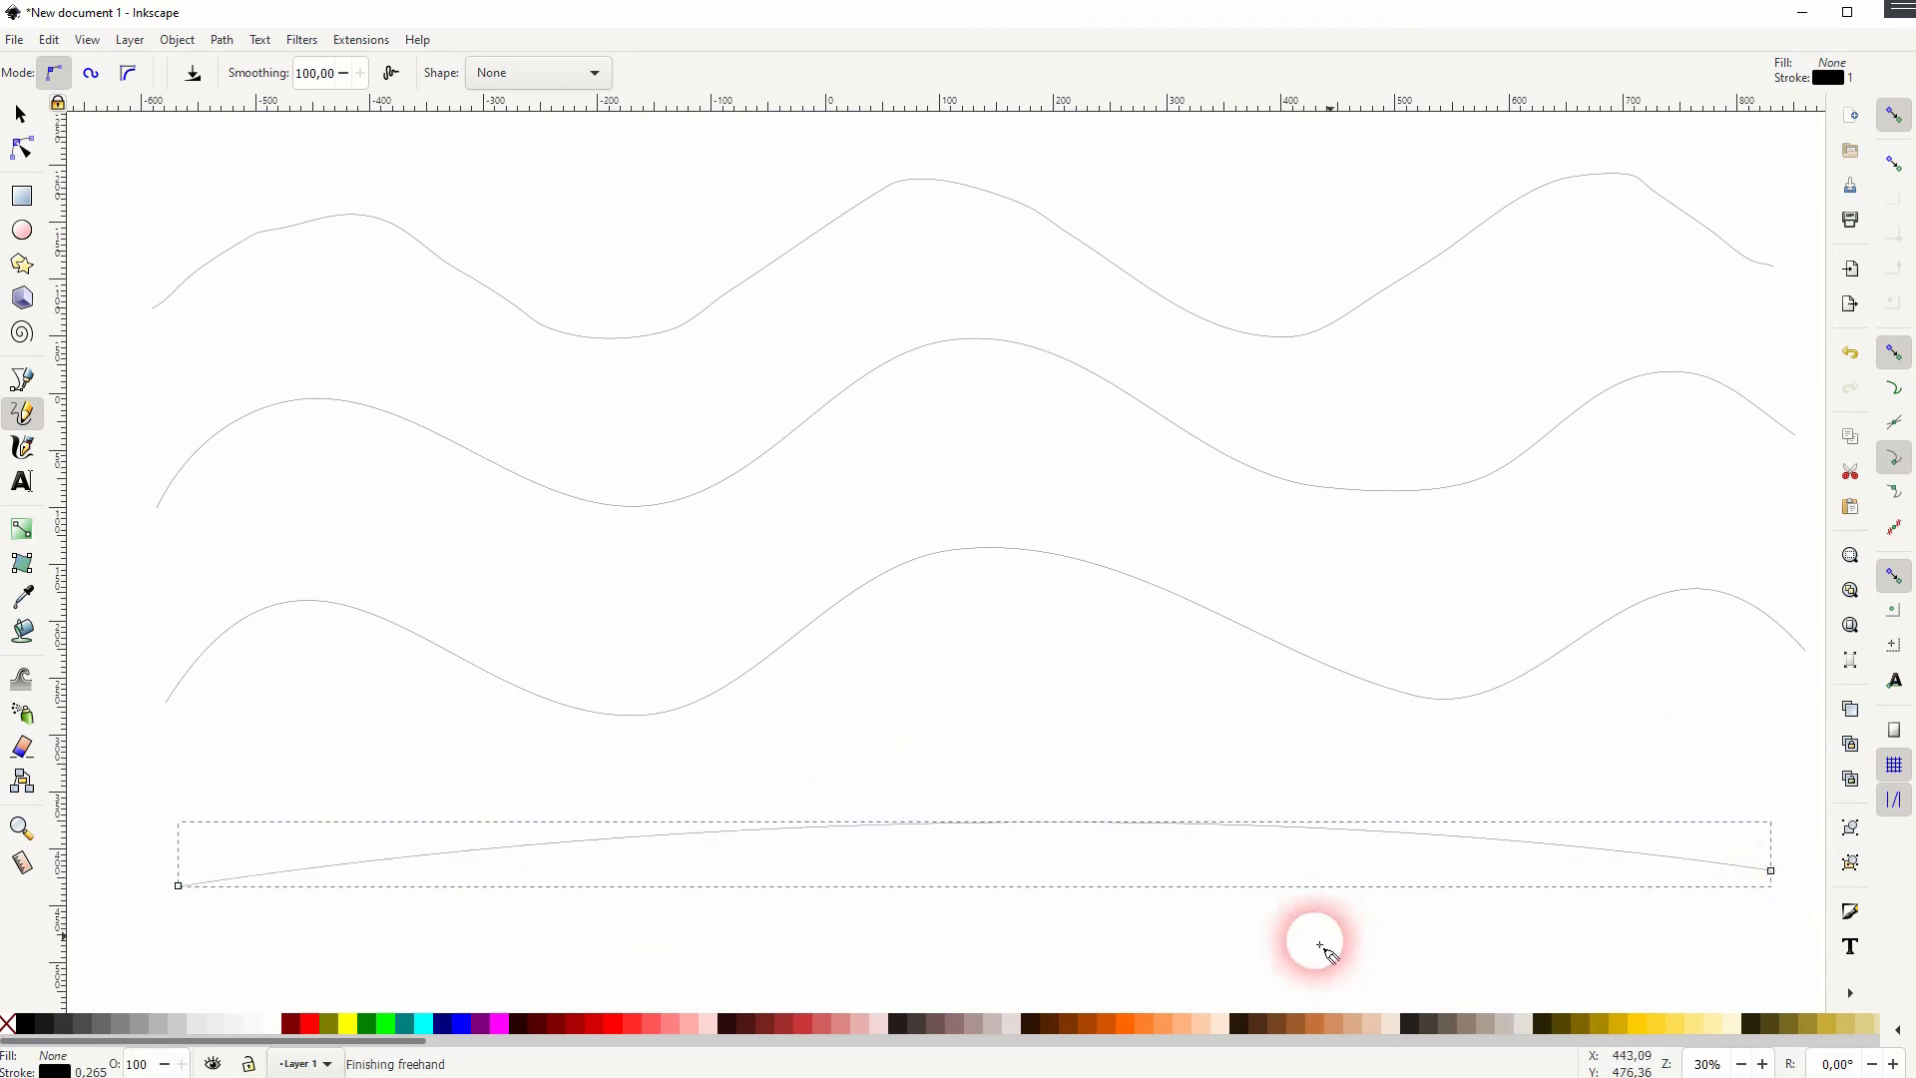
{"action": "left_click_drag", "start_coordinate": [178, 885], "coordinate": [1688, 857]}
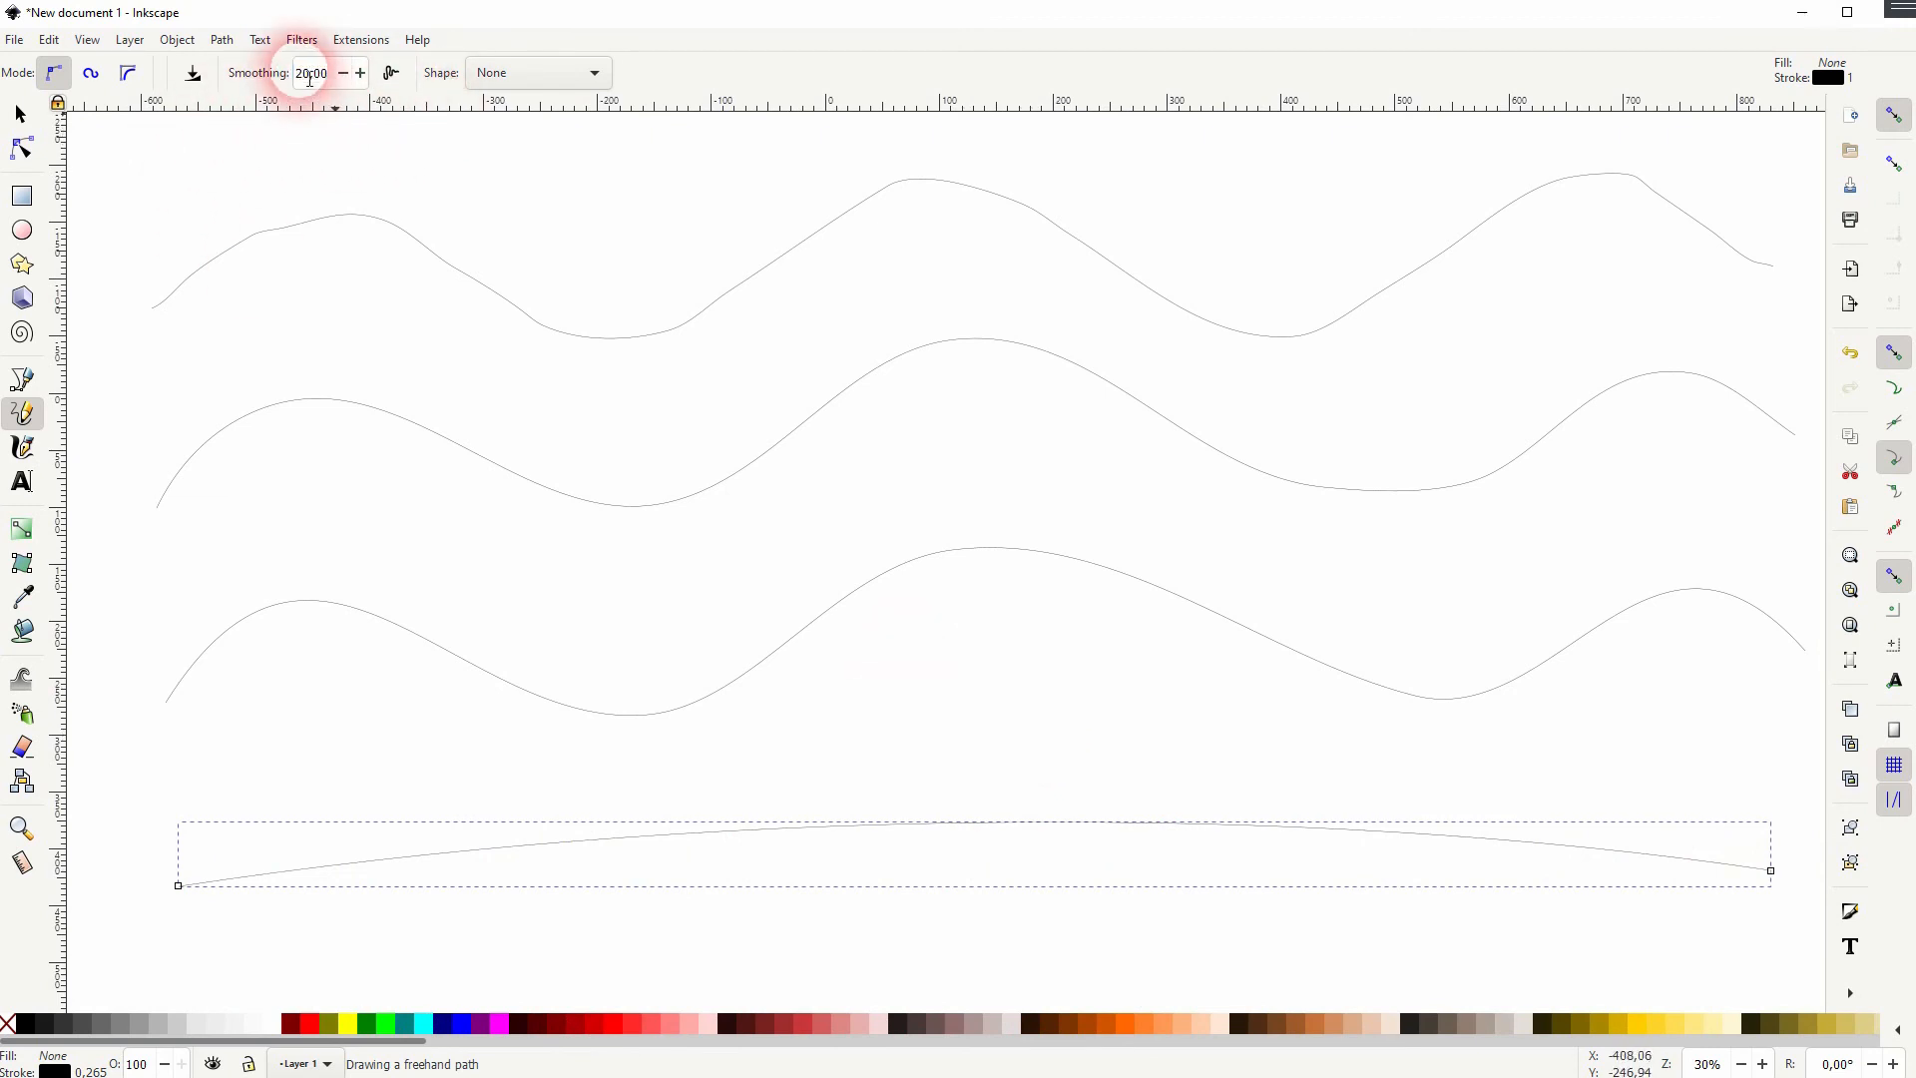
Switch to the Selector tool, leaving all four lines in place.
{"action": "left_click_drag", "start_coordinate": [326, 74], "coordinate": [261, 86]}
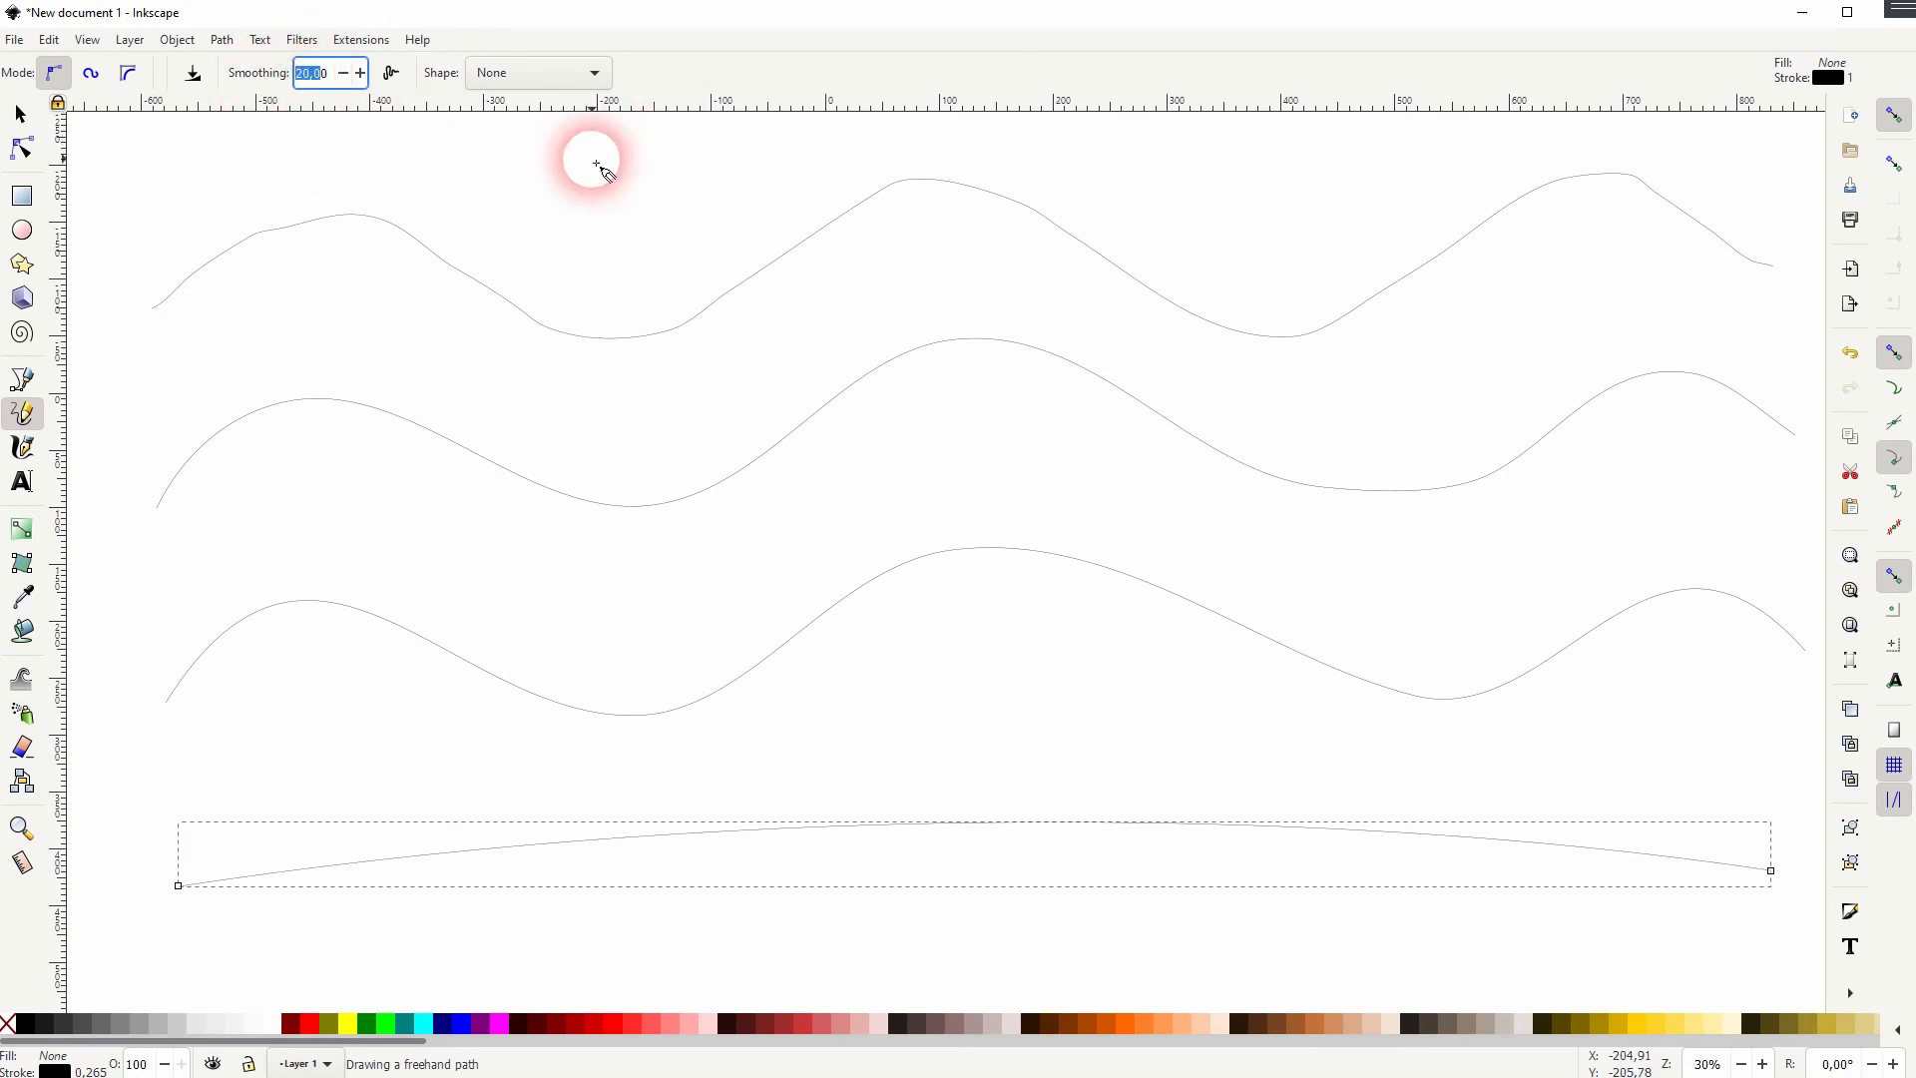
{"action": "left_click", "coordinate": [19, 114]}
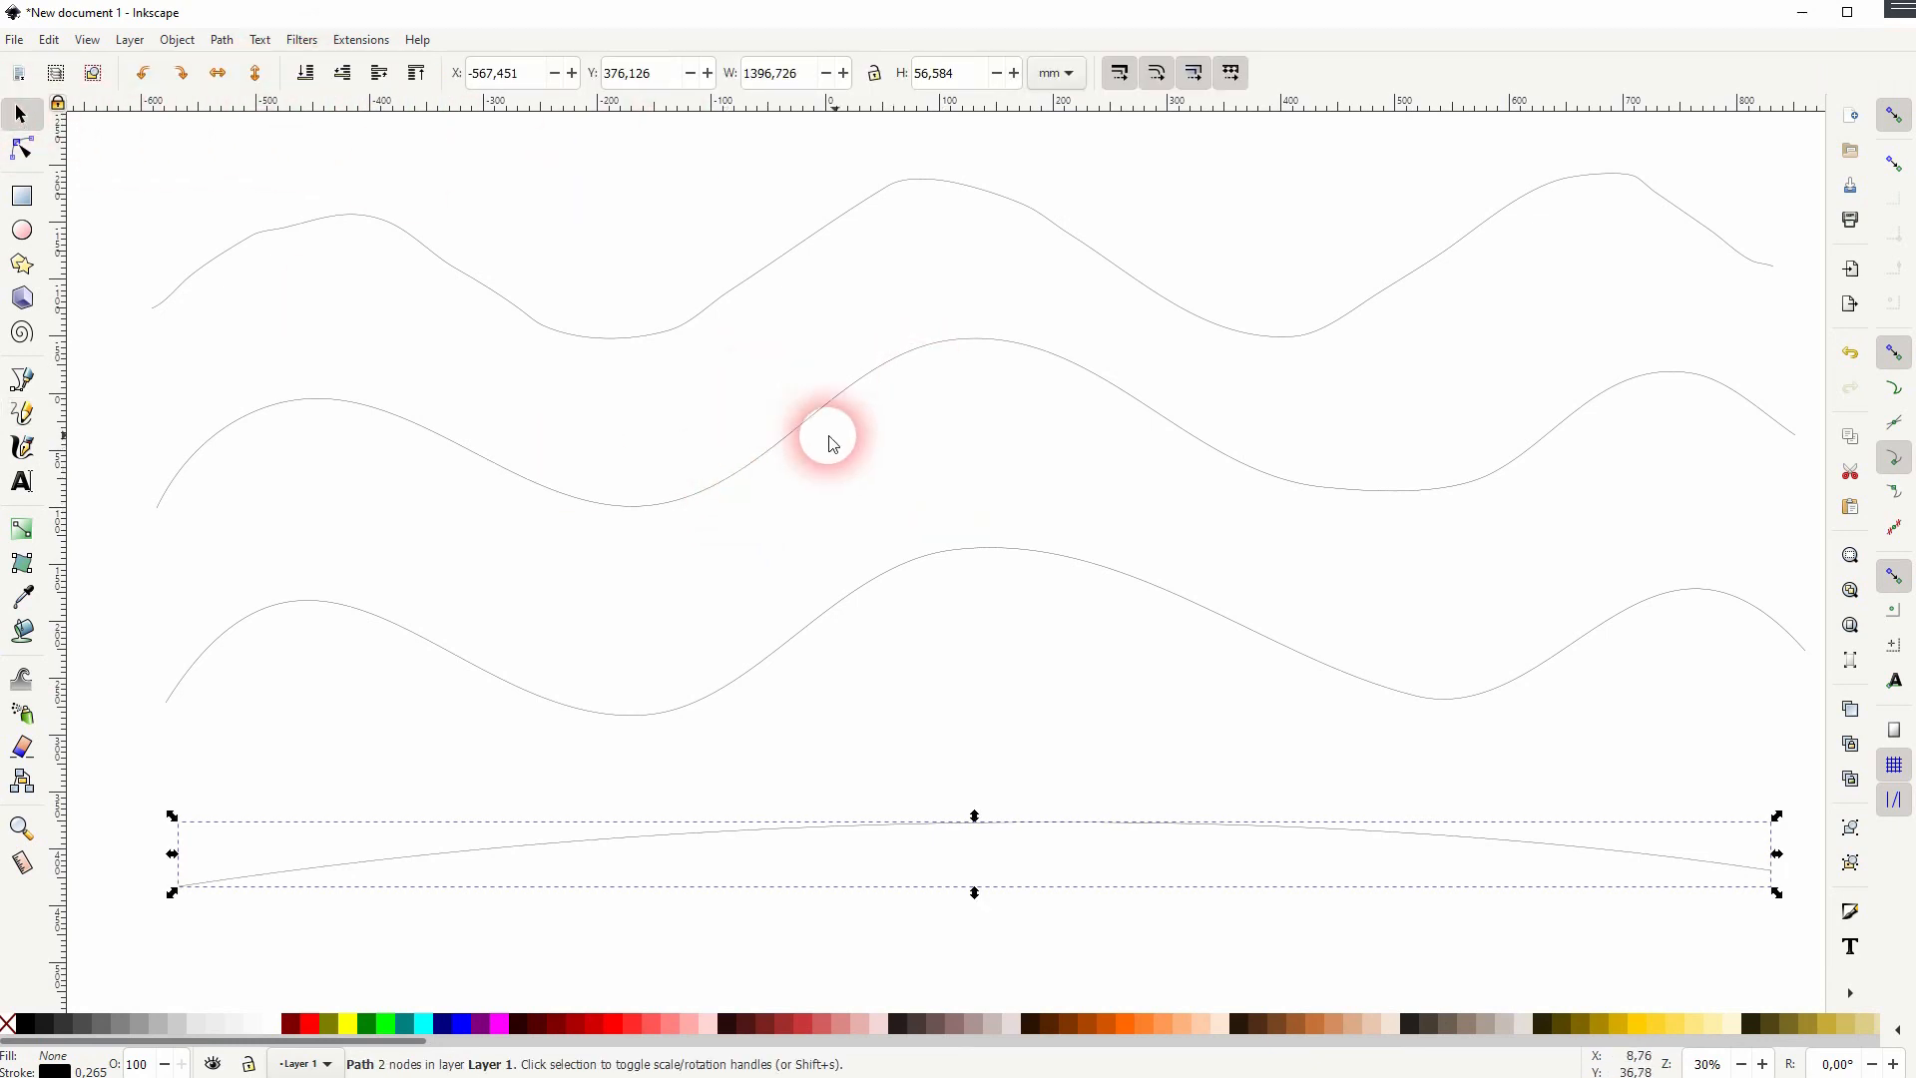